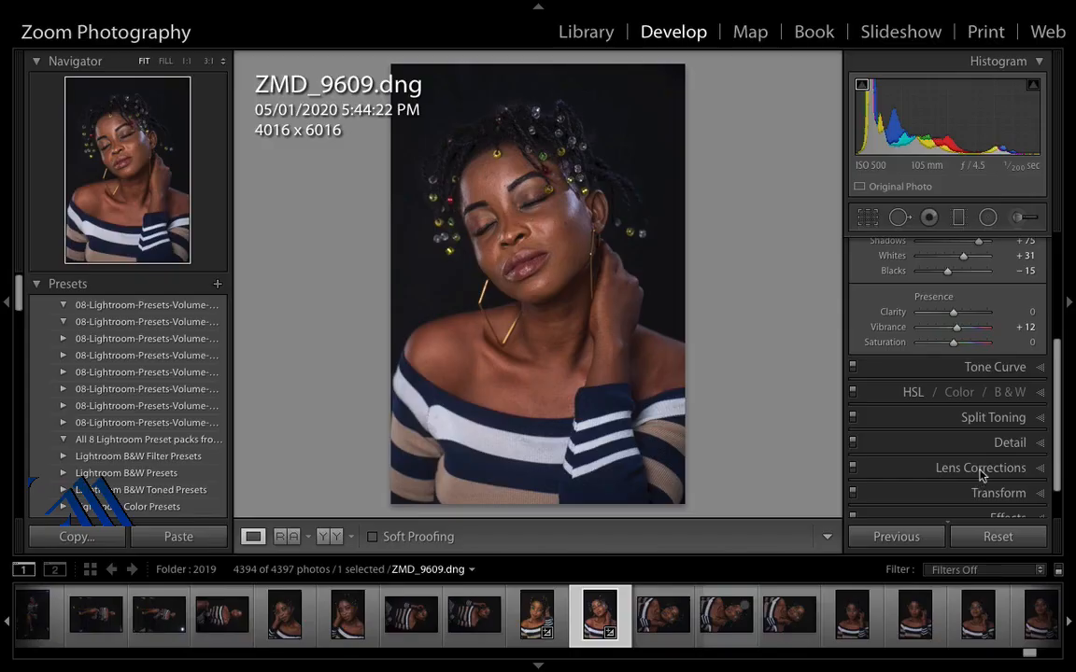
left_click(981, 469)
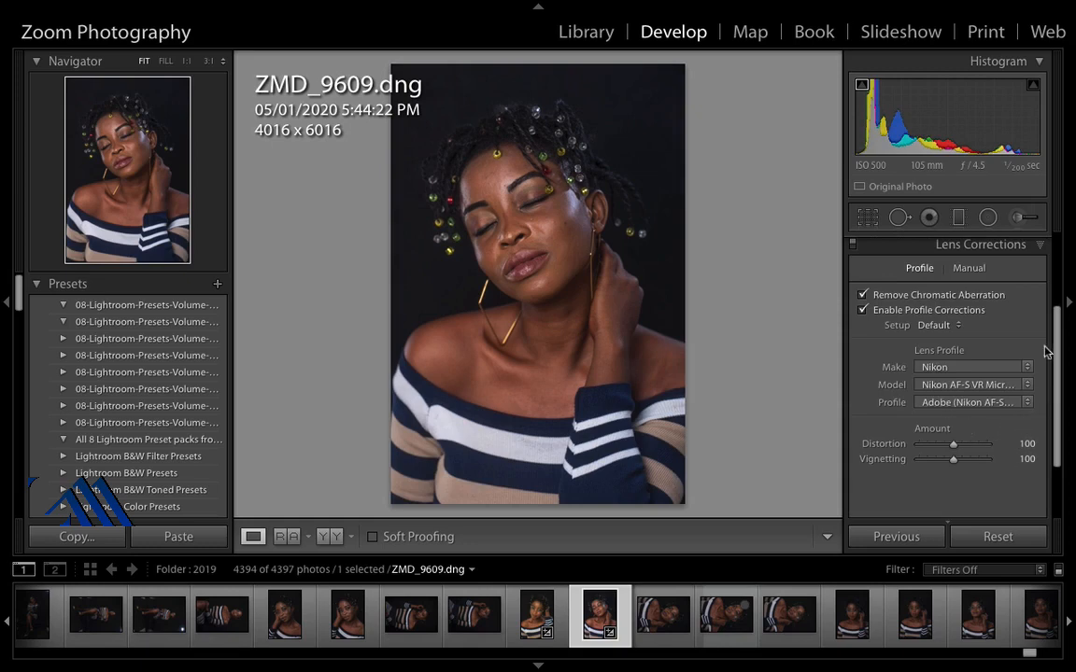
Step: Adjust the basic tones: exposure +0.75, highlights -37, shadows +75, whites +31 and blacks -15
left_click_drag(1056, 342, 1047, 255)
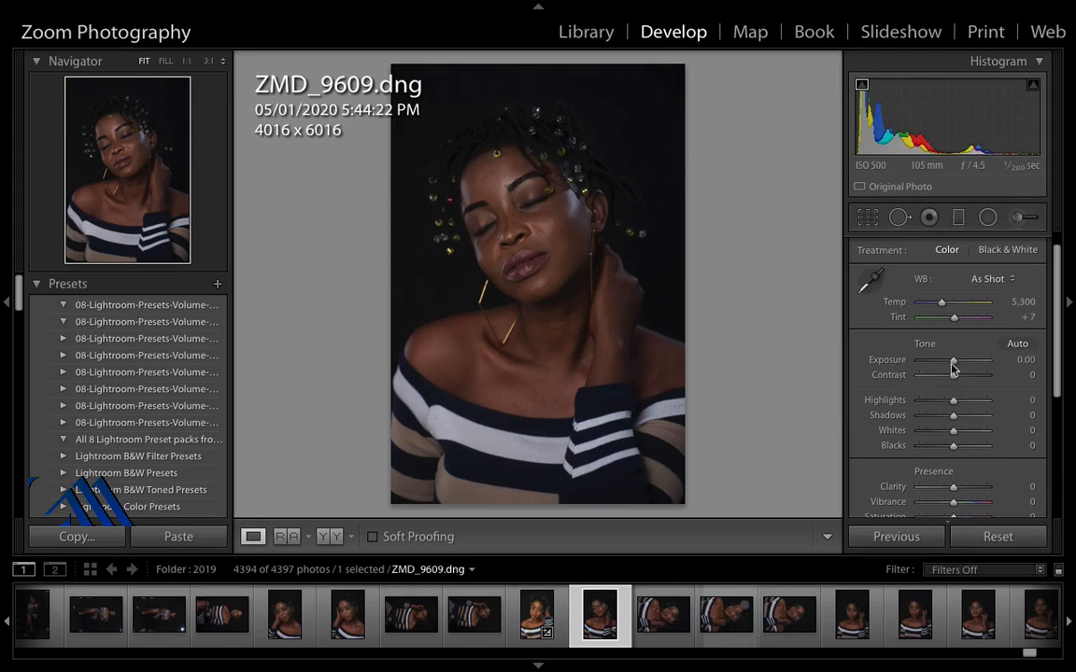
left_click_drag(953, 364, 980, 421)
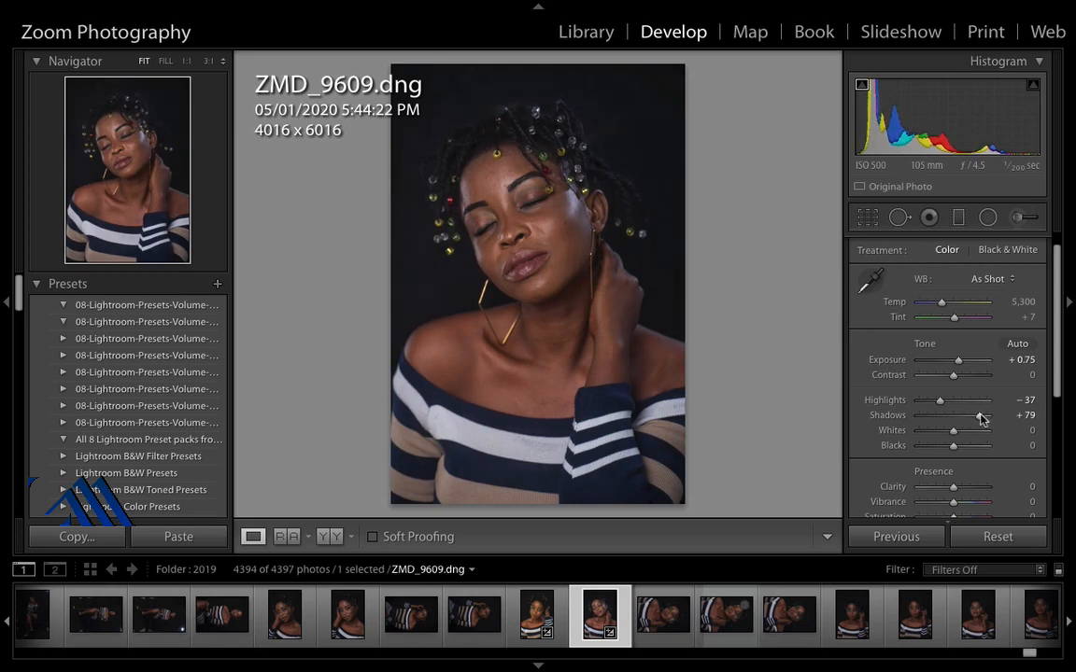
left_click_drag(981, 420, 978, 420)
left_click_drag(953, 435, 963, 437)
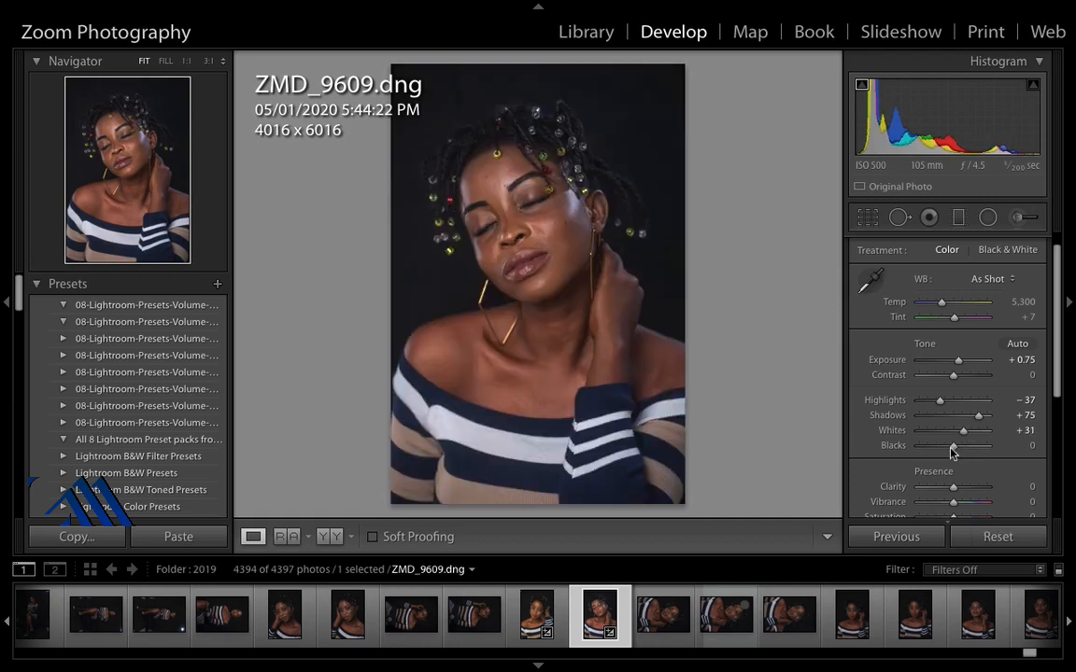
left_click_drag(952, 449, 947, 448)
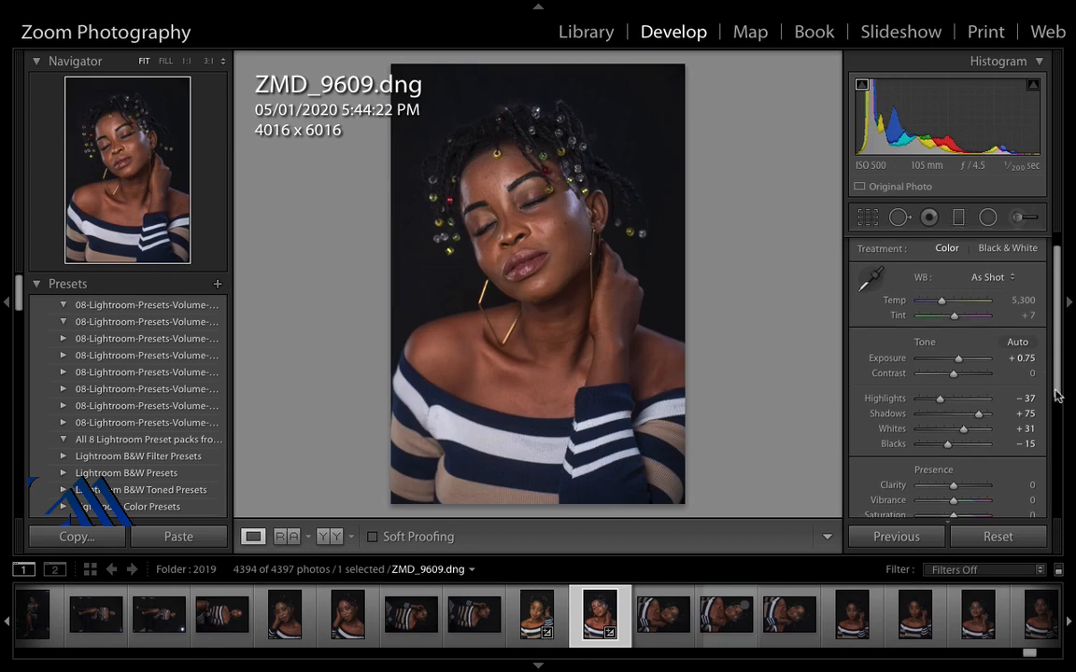
Step: Open the Lens Corrections panel to review the profile correction settings
scroll(1050, 375, "down", 2)
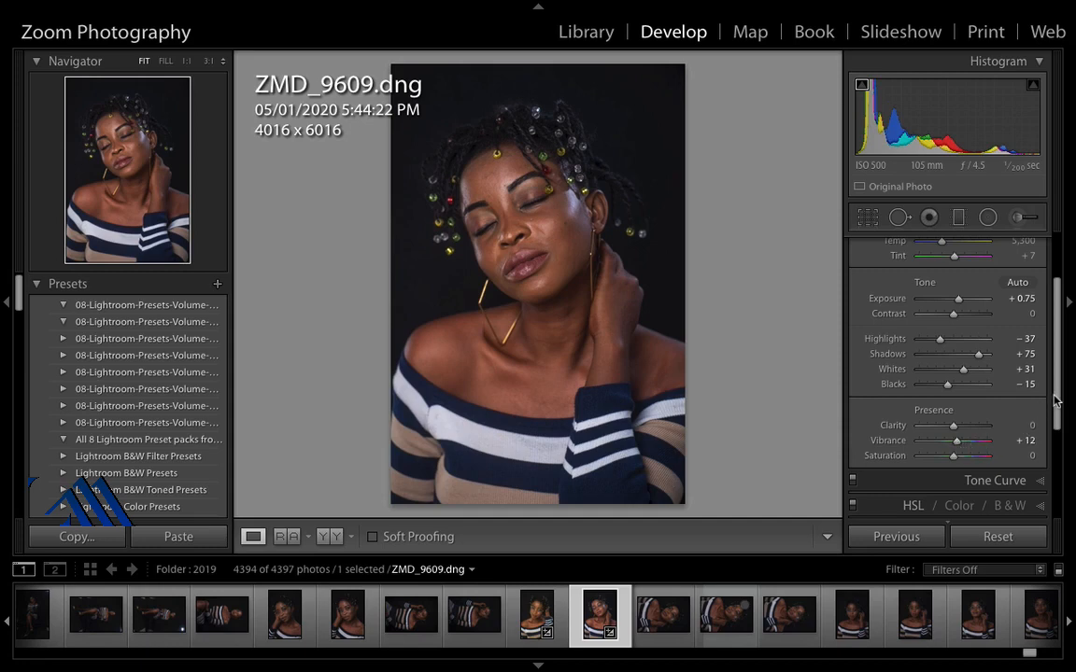
left_click_drag(1058, 402, 1058, 457)
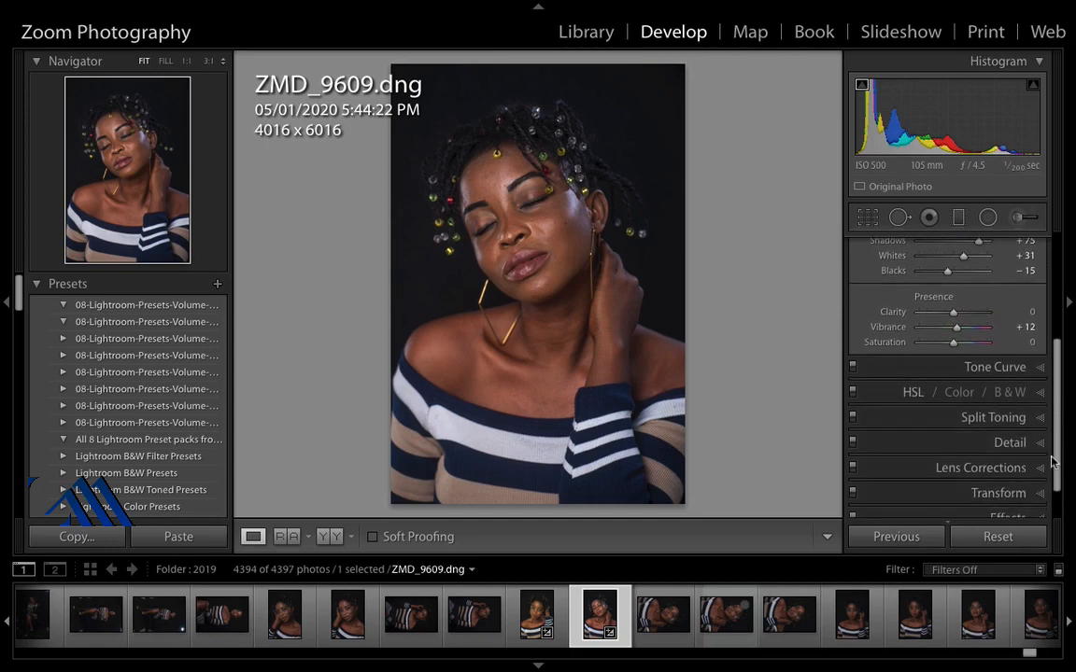
left_click(1032, 467)
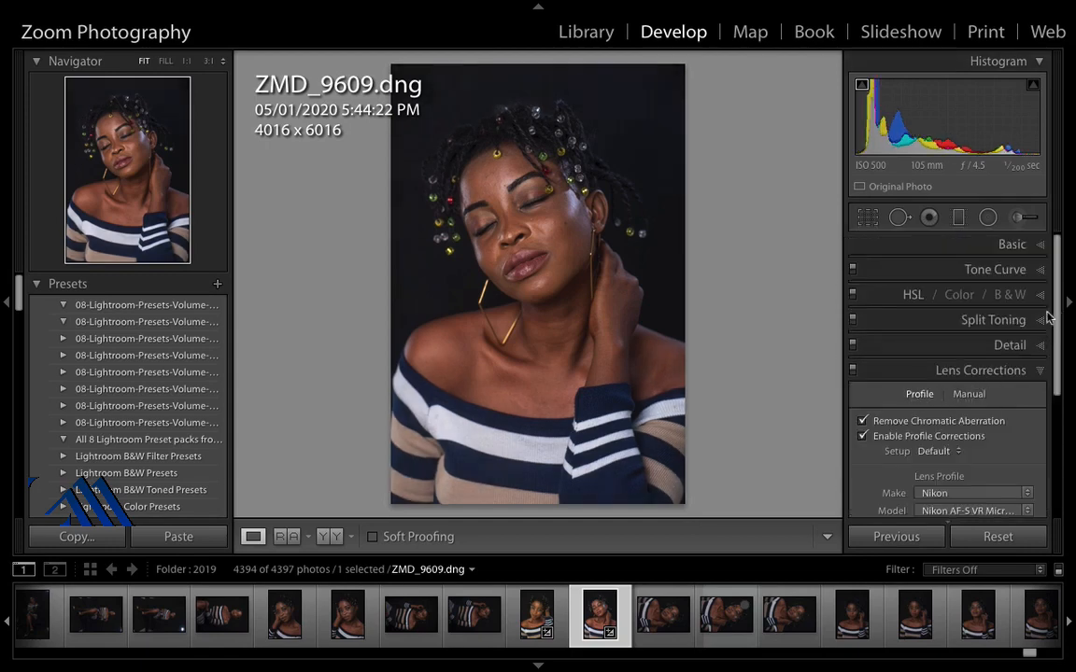
Step: Send the selected photo to Adobe Photoshop CC 2019 for editing
right_click(594, 614)
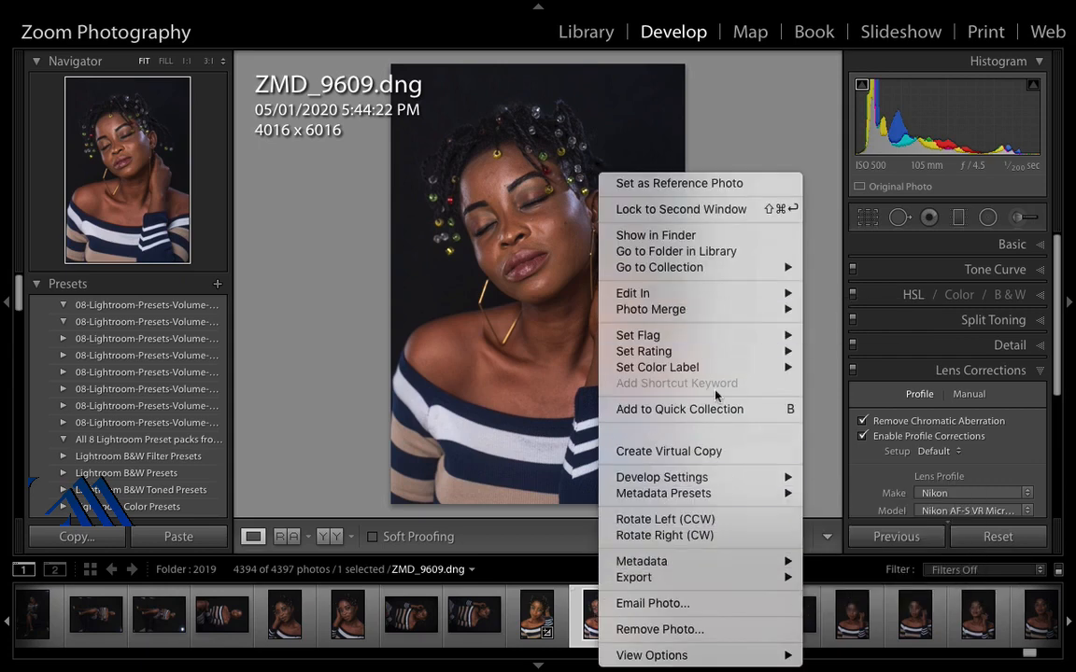
mouse_move(747, 295)
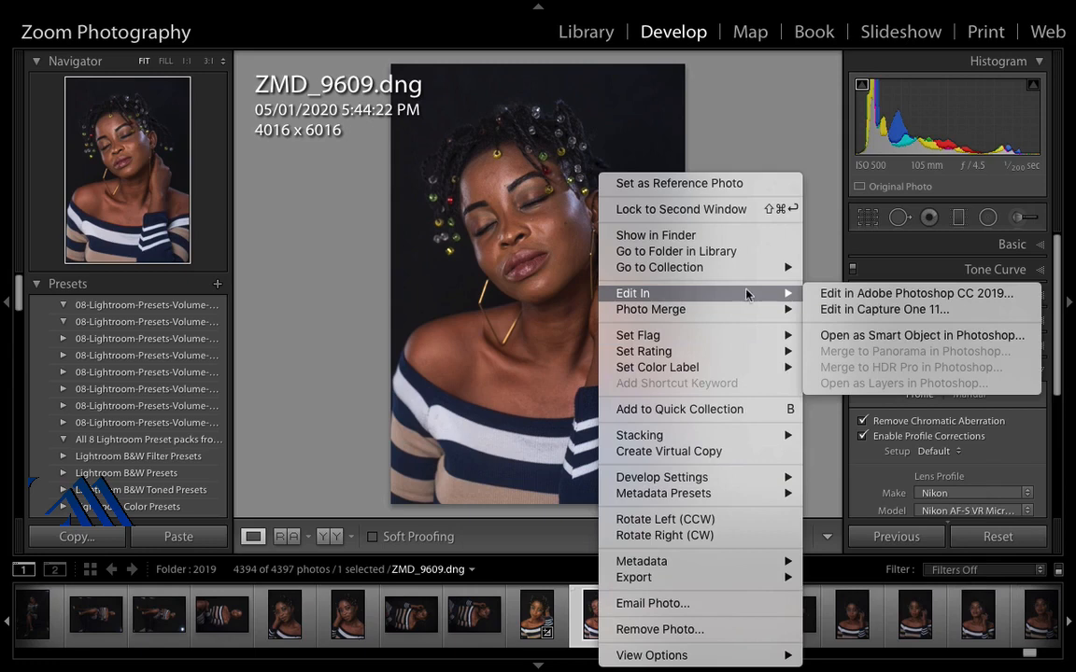
left_click(841, 295)
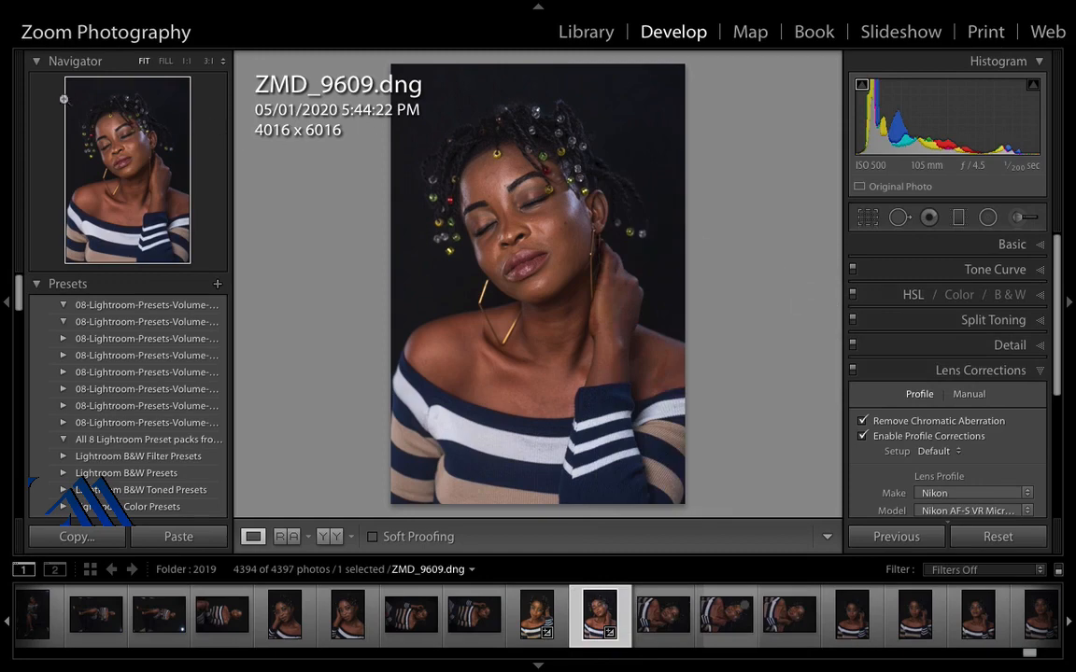
mouse_move(34, 7)
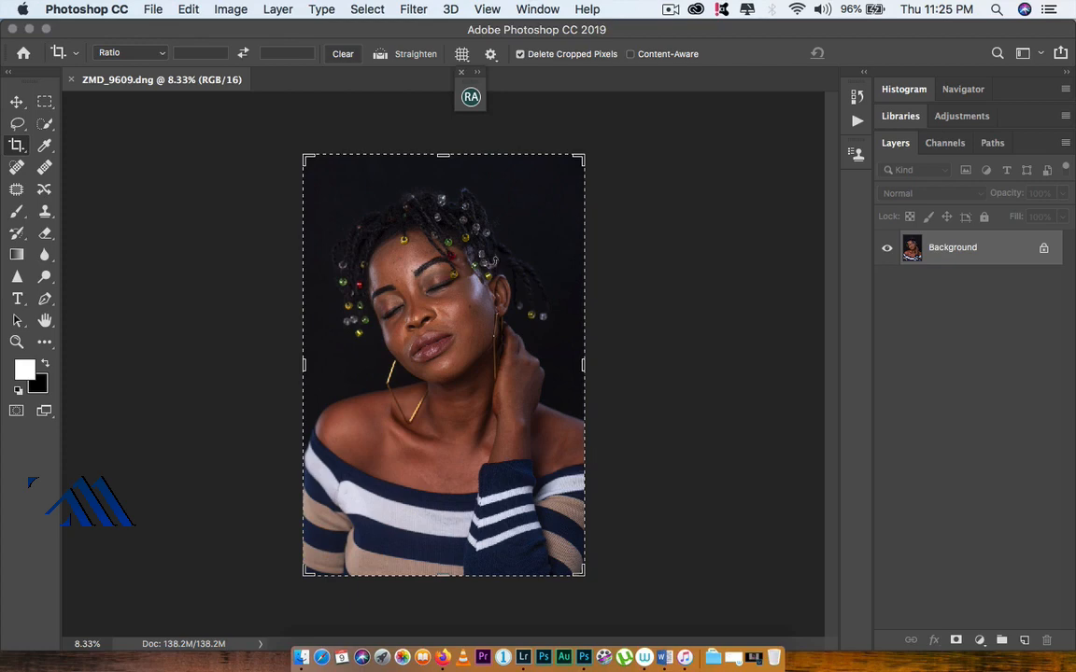
Step: Run the Beauty Retouch 16-bit frequency separation action, adjusting the Gaussian Blur radius and confirming it
key("v")
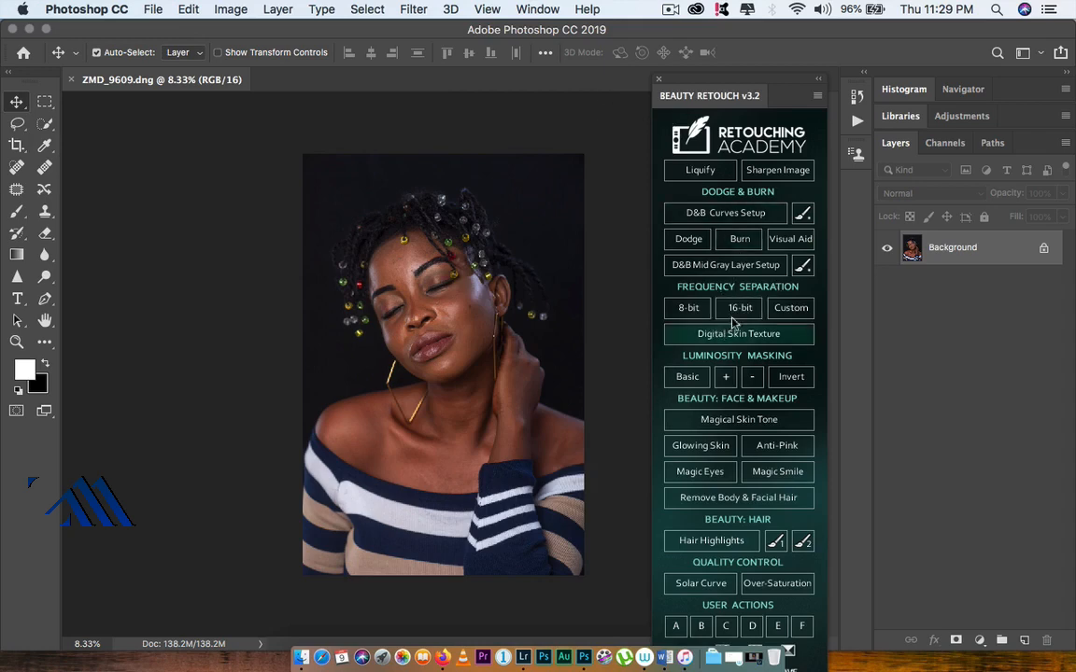
left_click(738, 313)
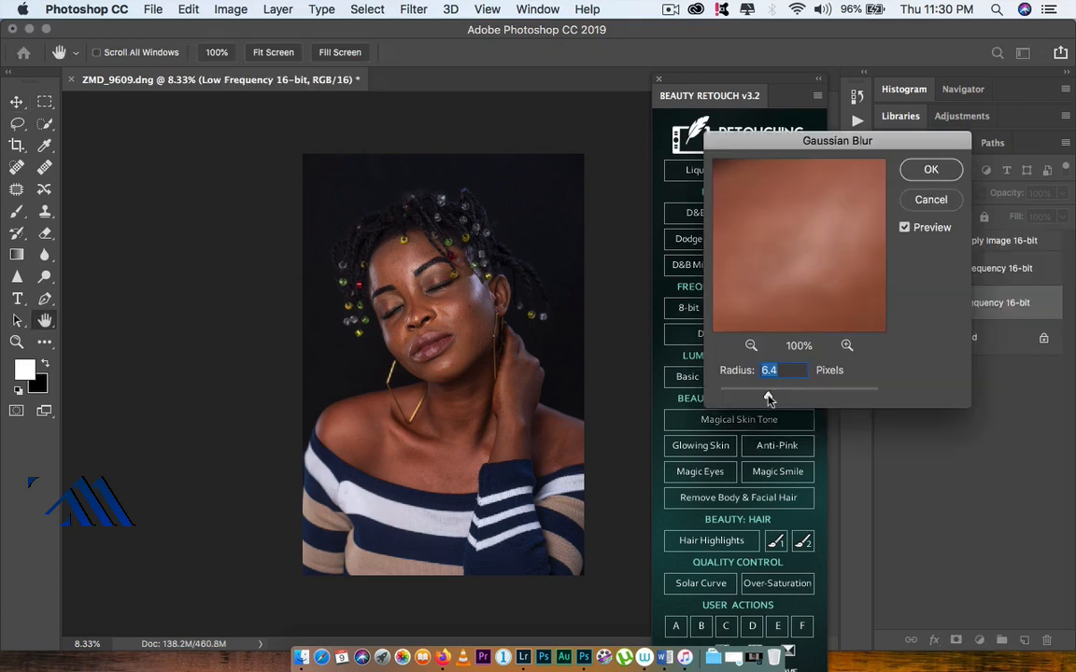
left_click_drag(772, 398, 784, 399)
left_click_drag(784, 399, 784, 399)
key("Return")
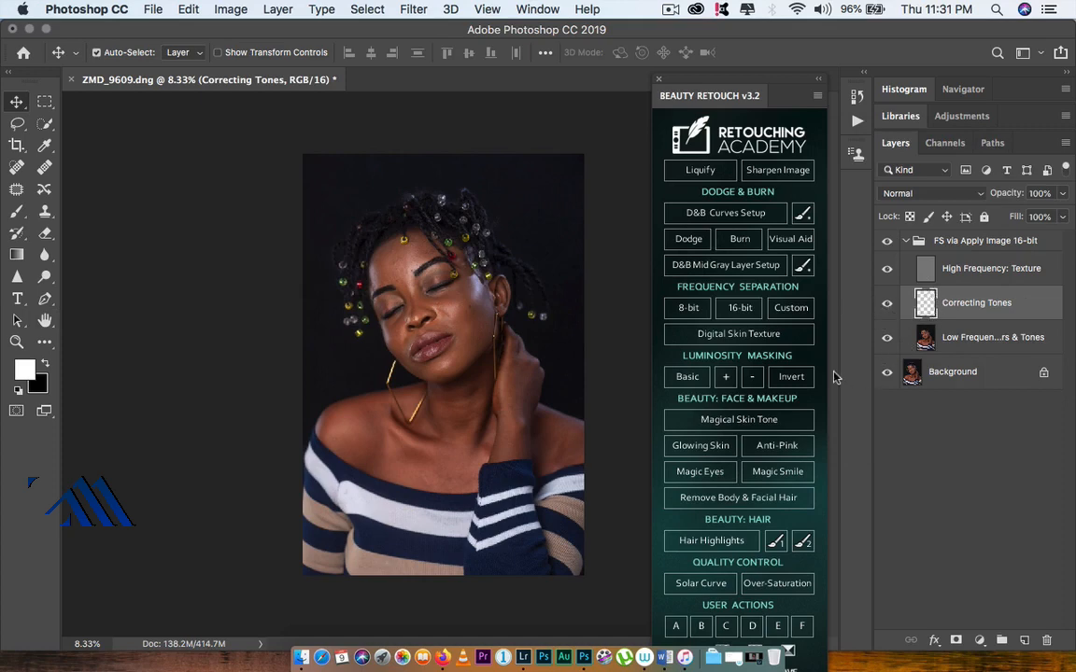
Step: Select the low-frequency layer and set up the Mixer Brush with Wet 5%, Load 12%, Mix 16%, Flow 12%
left_click(950, 346)
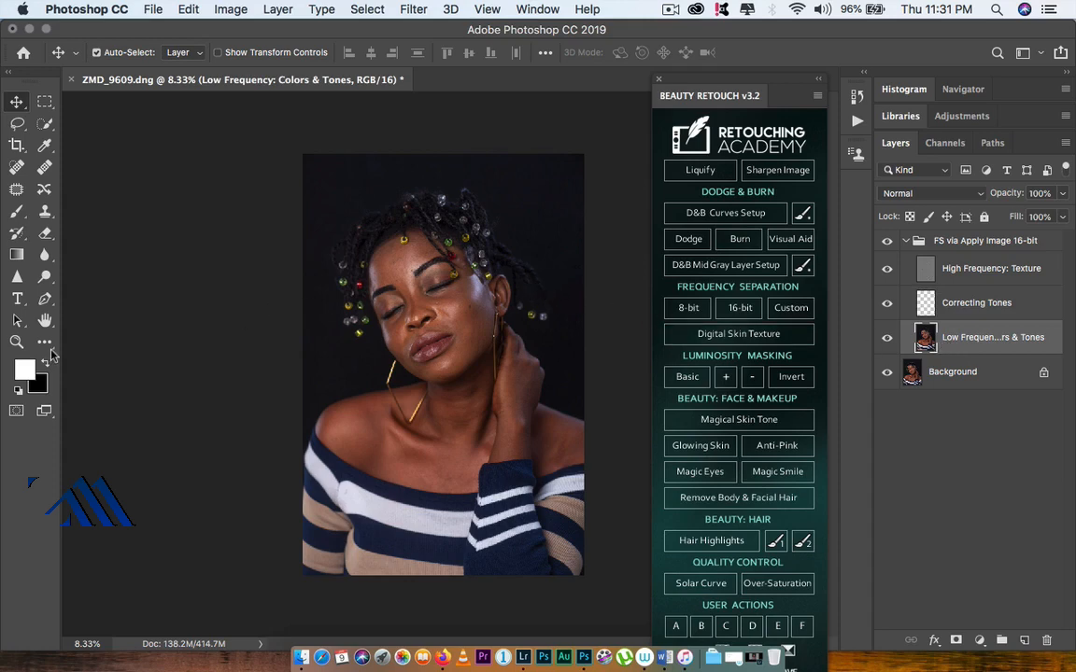
key("b")
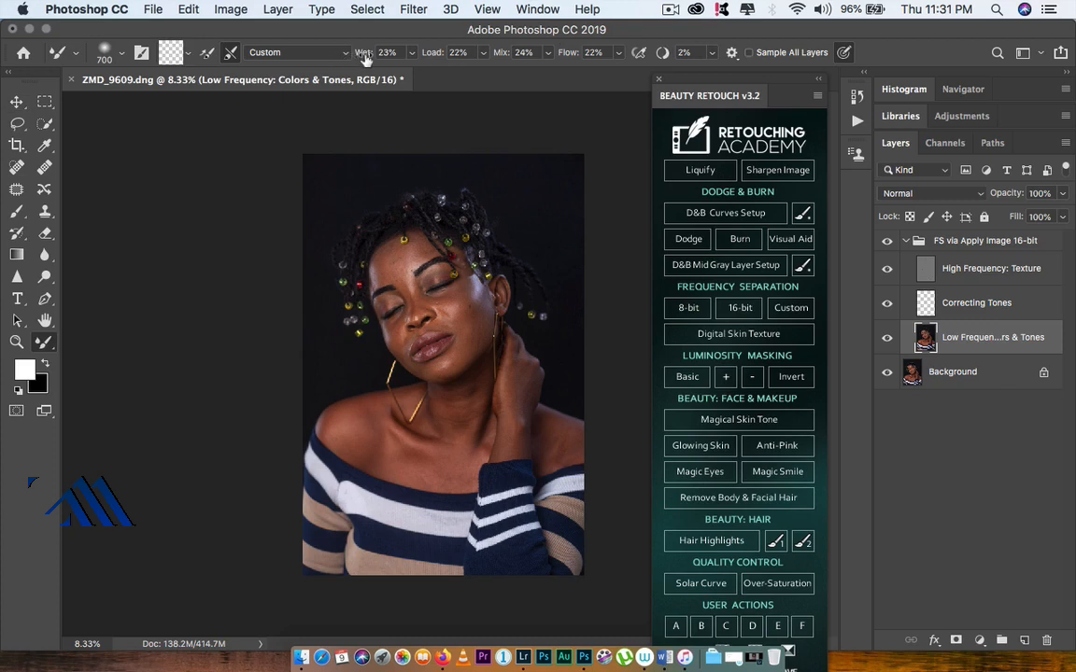
left_click_drag(368, 58, 351, 58)
left_click_drag(437, 59, 428, 58)
left_click_drag(502, 58, 501, 56)
left_click_drag(571, 58, 560, 58)
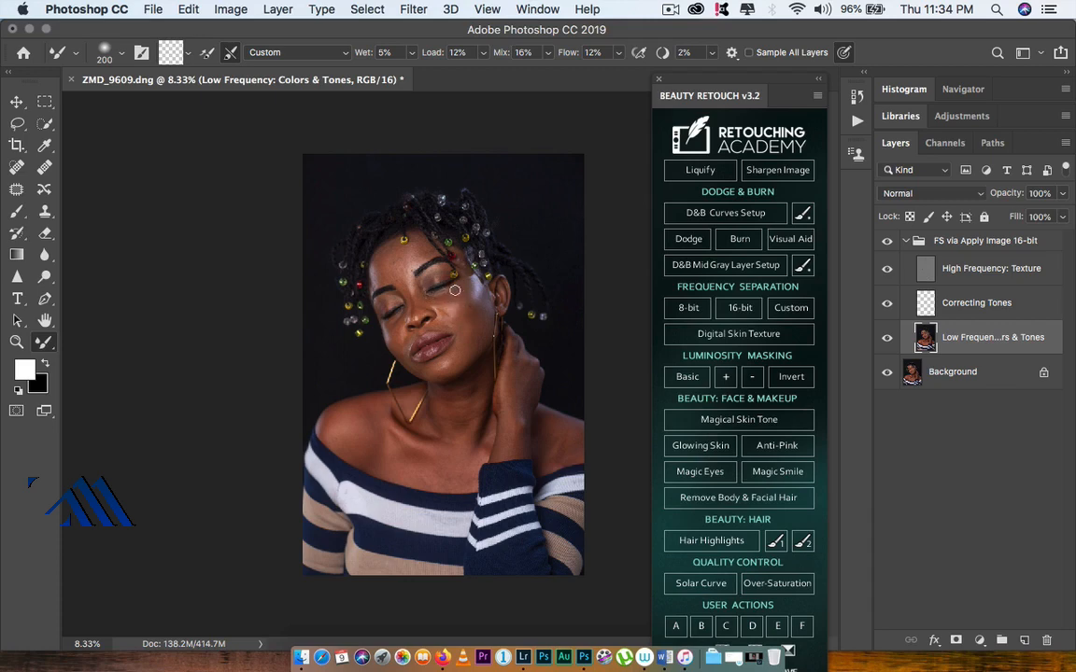
Step: Blend a stroke on the cheek below the eye and toggle the retouch group's visibility to compare
left_click_drag(439, 305, 448, 317)
left_click(887, 242)
left_click(887, 244)
left_click(888, 244)
left_click(887, 244)
Step: Set the Mixer Brush to Wet 10%, Load 21% and Flow 17%
left_click_drag(431, 59, 439, 60)
left_click_drag(365, 59, 371, 58)
left_click_drag(564, 53, 570, 53)
Step: Undo and redo the cheek stroke to compare, ending with it undone
key("super+z")
key("super+shift+z")
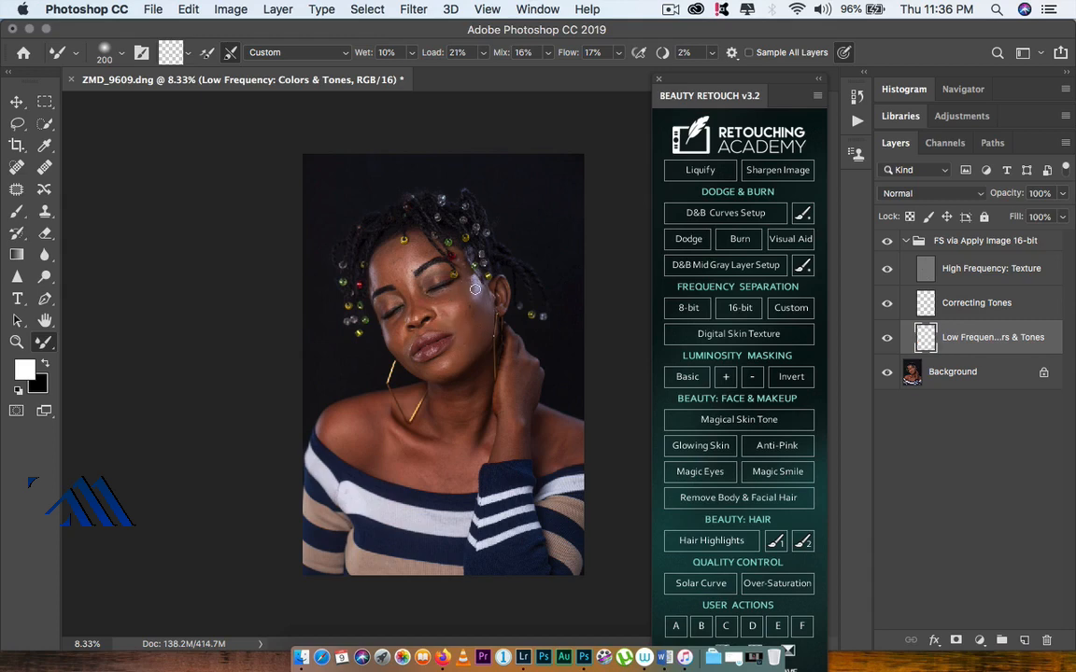
key("super+z")
key("super+shift+z")
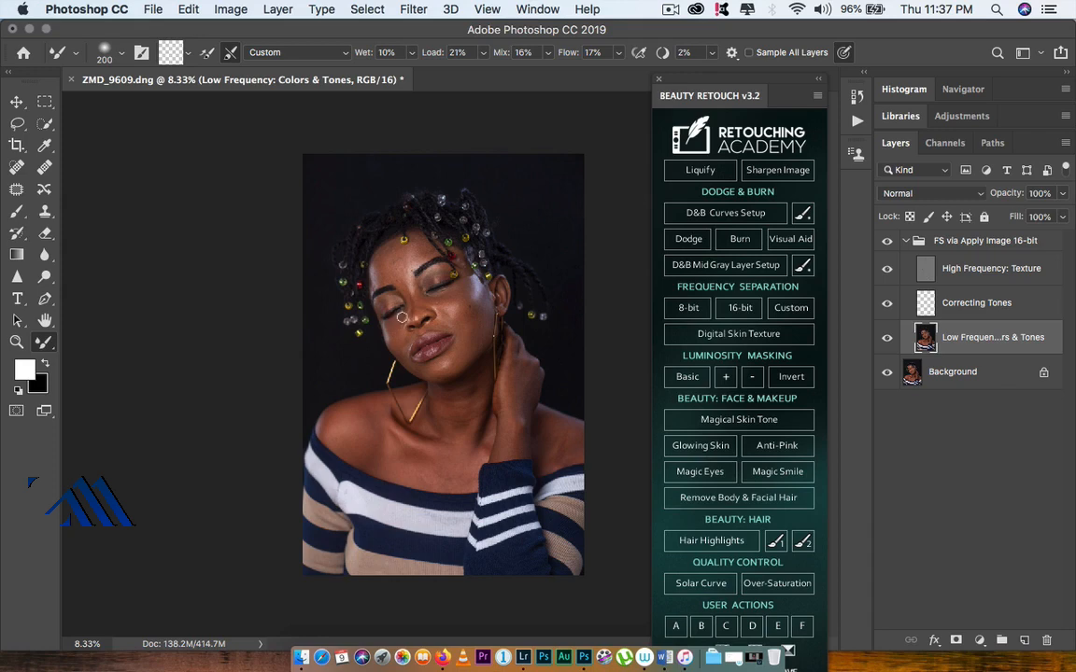
key("super+z")
Step: Blend skin tones with Mixer Brush strokes across the cheeks, forehead and under the eyes
left_click_drag(398, 326, 404, 323)
mouse_move(405, 289)
left_mouse_down()
mouse_move(429, 246)
mouse_move(411, 285)
left_mouse_up()
left_click_drag(434, 279, 444, 268)
left_click_drag(382, 259, 383, 252)
mouse_move(397, 267)
left_mouse_down()
mouse_move(387, 271)
mouse_move(404, 253)
left_mouse_up()
mouse_move(400, 328)
left_mouse_down()
mouse_move(414, 346)
mouse_move(398, 333)
left_mouse_up()
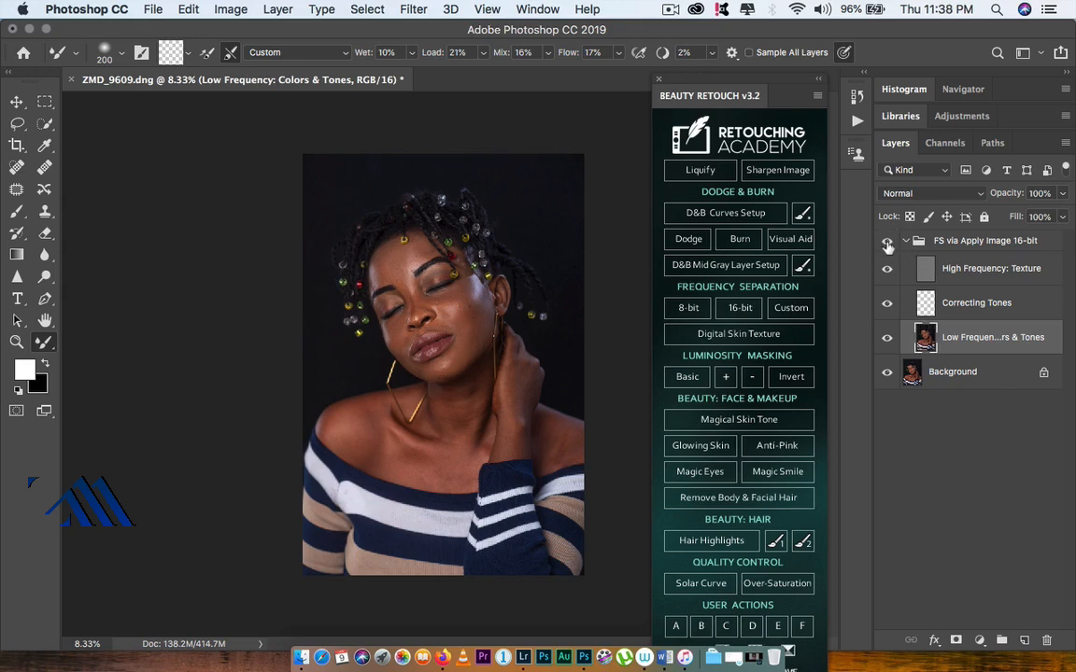
Step: Toggle the frequency-separation group's visibility to compare the retouch before and after
left_click(887, 244)
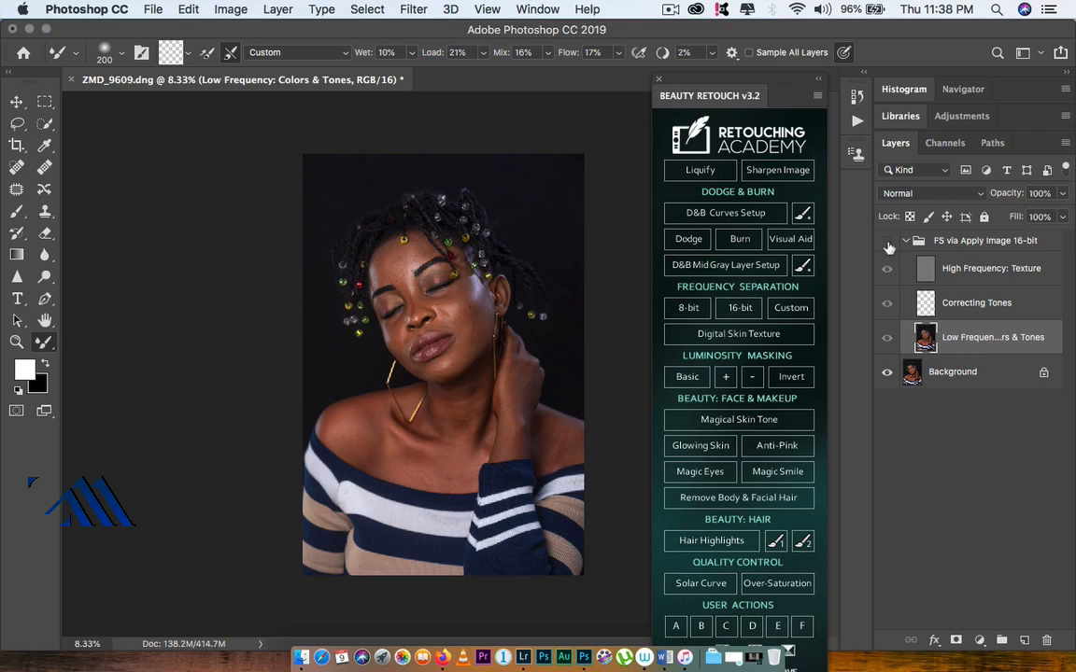
left_click(888, 244)
left_click(889, 245)
left_click(887, 245)
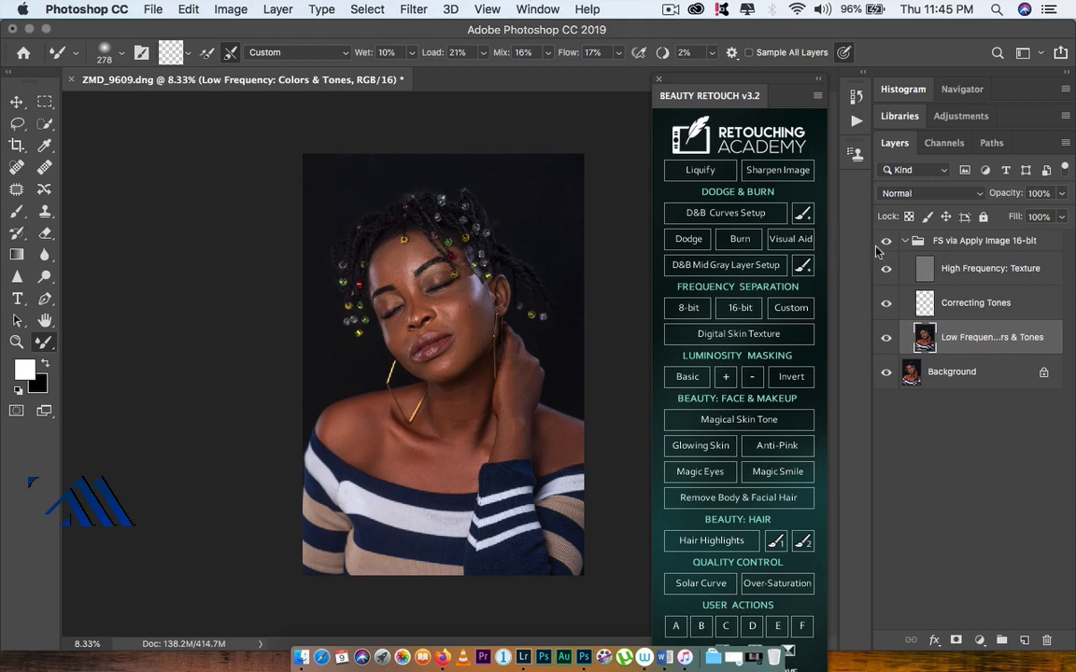
left_click(889, 245)
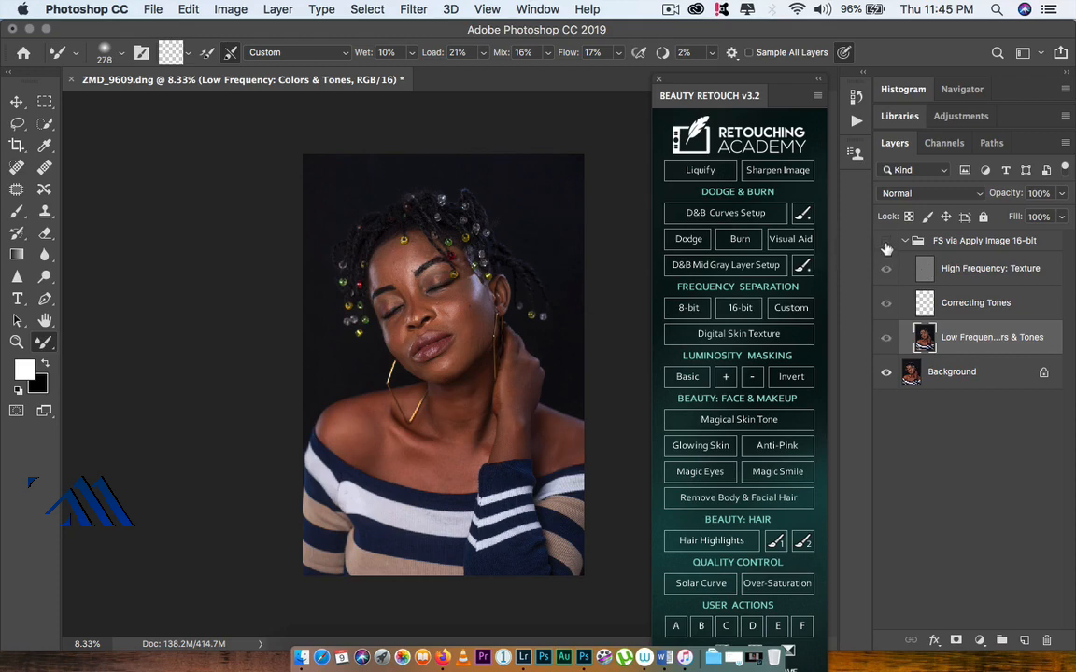
left_click(885, 243)
left_click(884, 242)
left_click(882, 242)
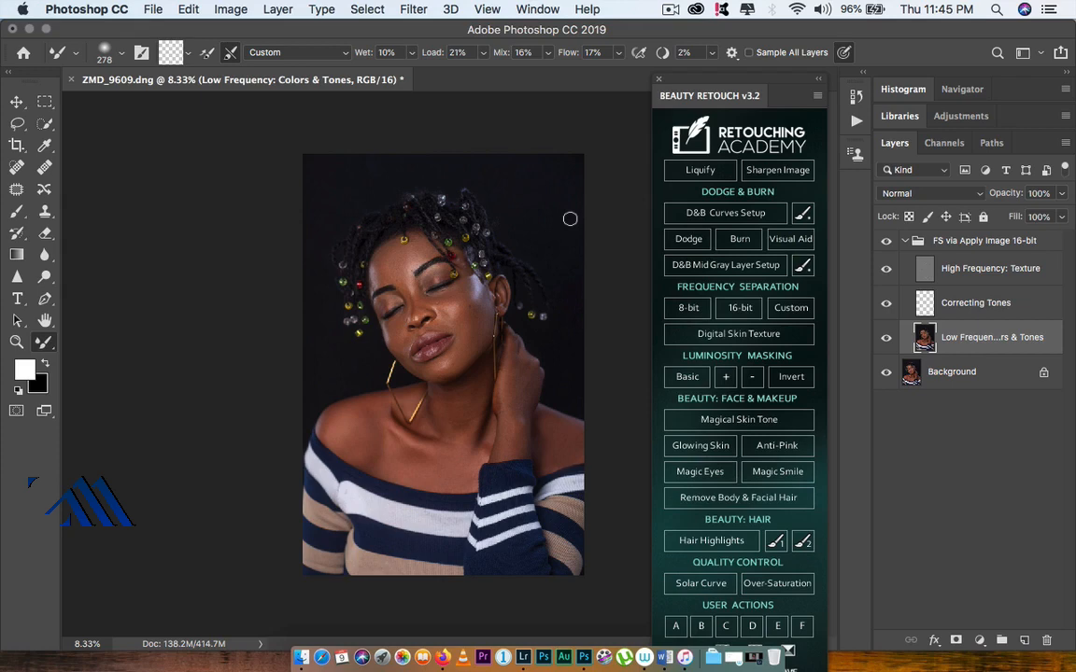
Step: Enlarge the Mixer Brush to about 766 px and blend strokes across the dark background above the hair
right_click(569, 353)
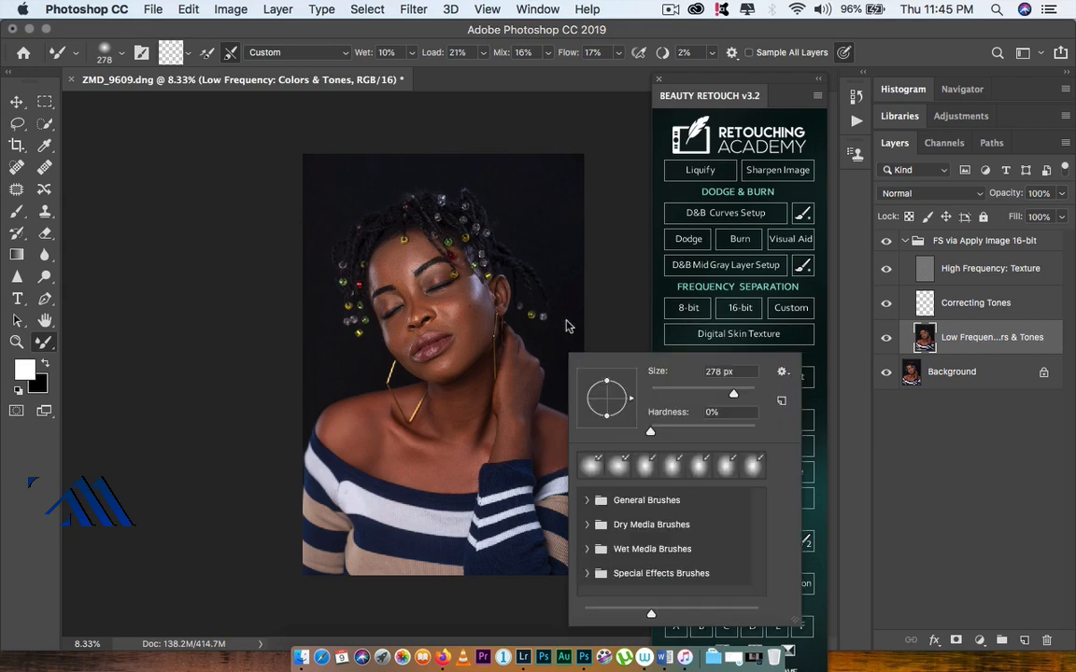
left_click(562, 193)
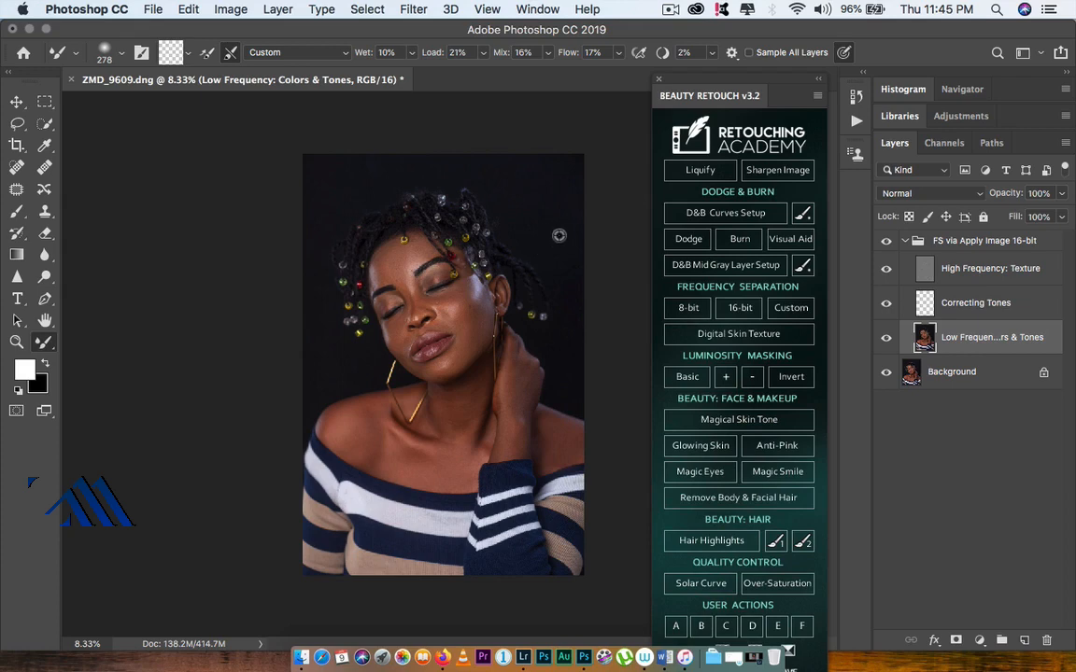
left_click_drag(564, 237, 581, 240)
left_click_drag(337, 174, 504, 153)
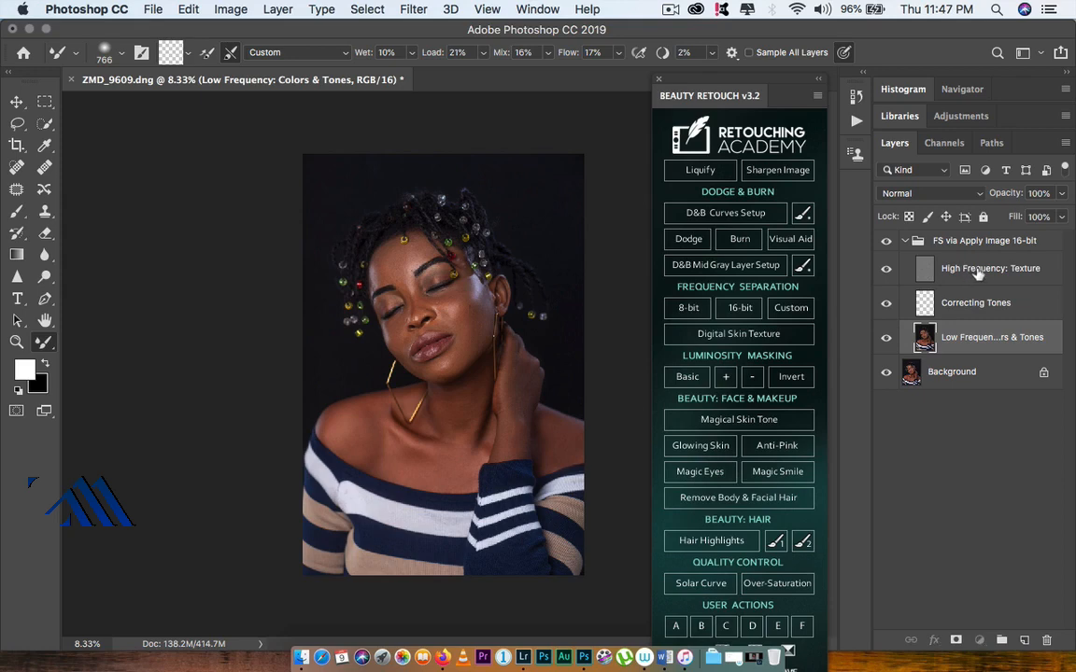
Step: Select the High Frequency: Texture layer and zoom in to 33.3% on the face
left_click(948, 280)
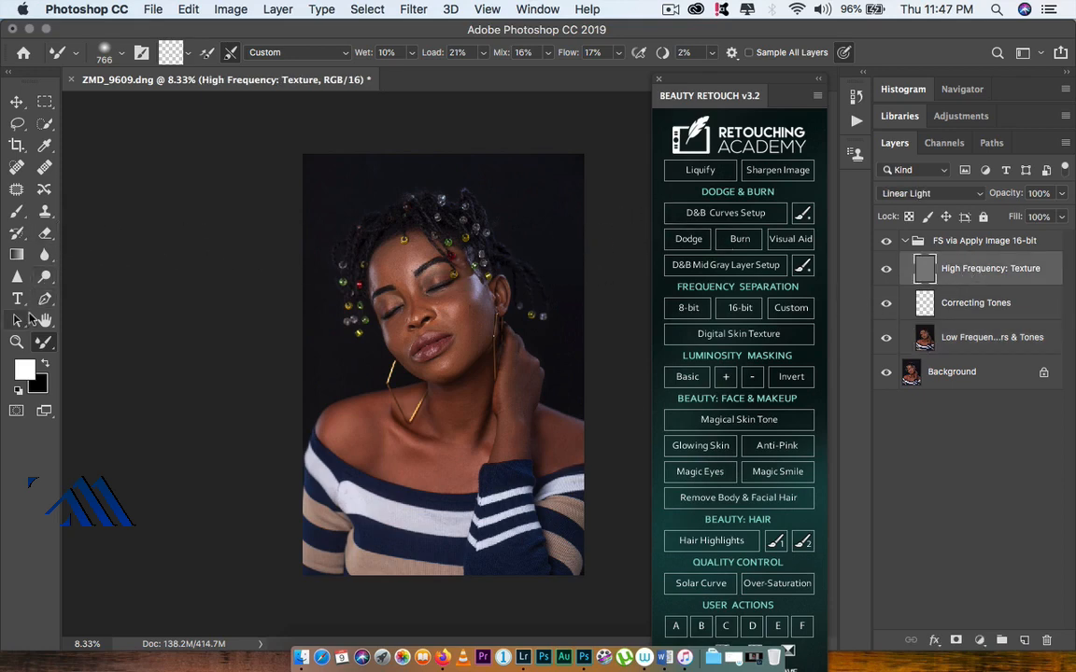
key("z")
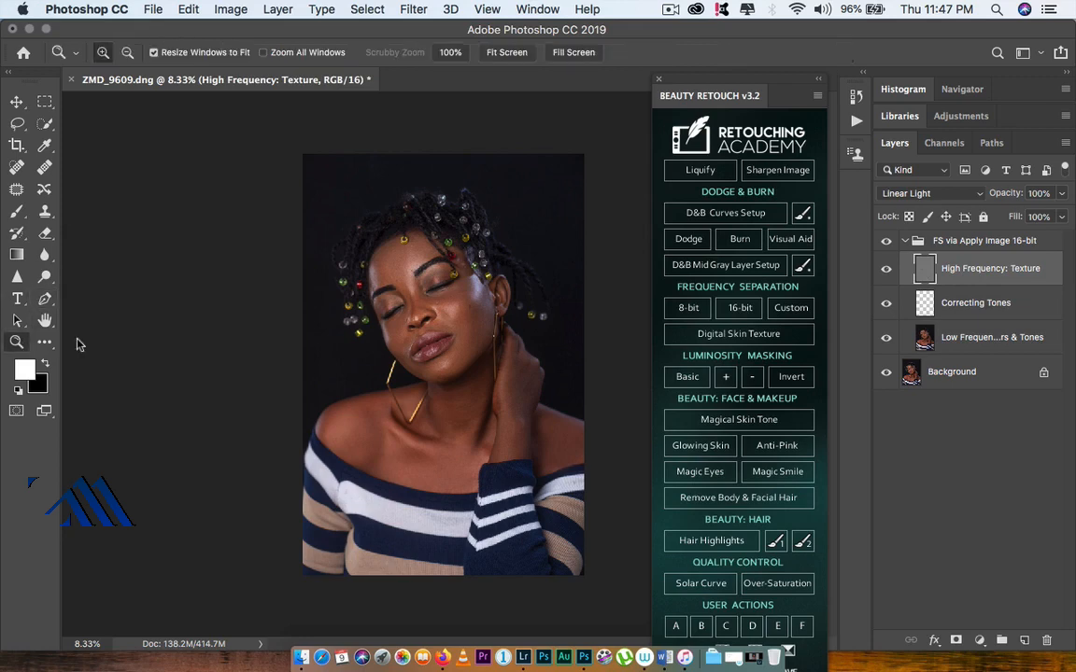
left_click(432, 302)
left_click(433, 304)
left_click(433, 307)
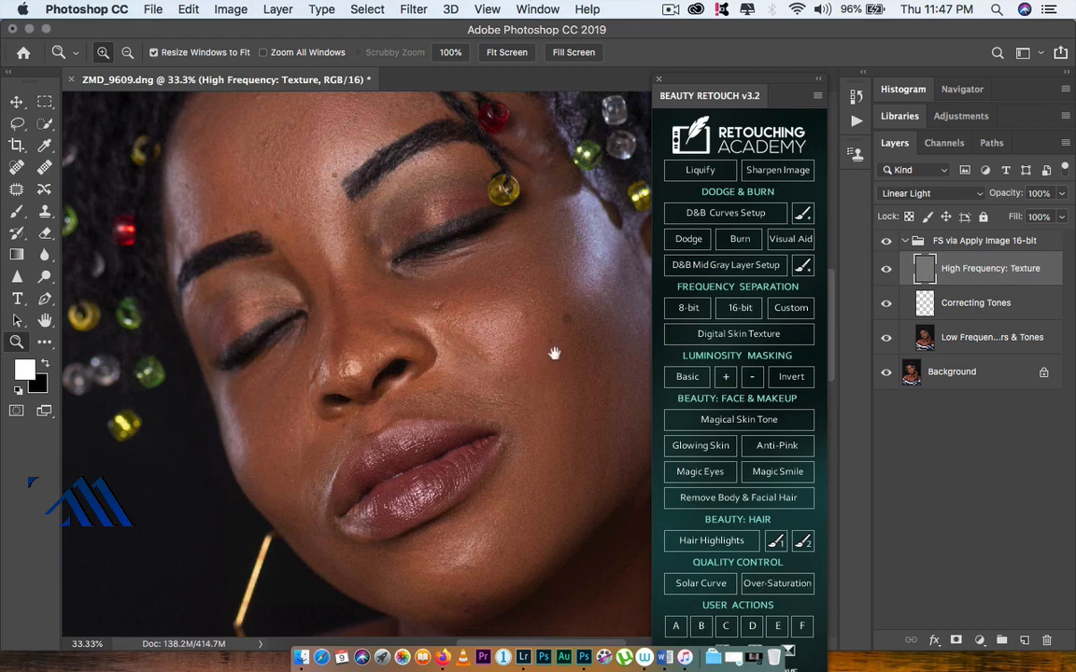
left_click_drag(533, 356, 501, 425)
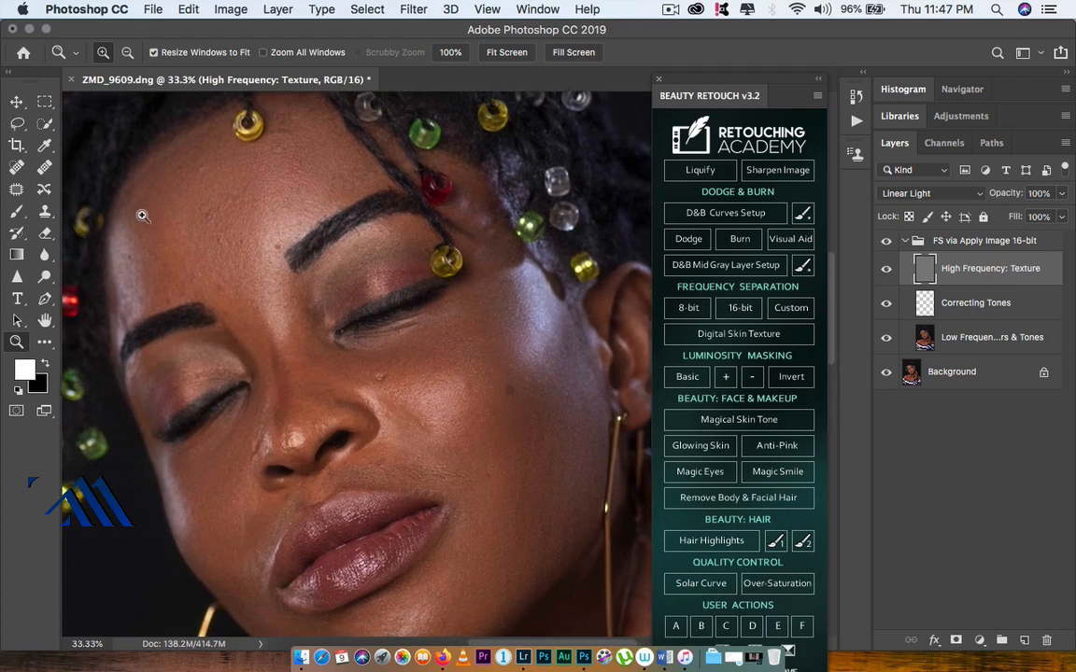
Step: Switch to the Clone Stamp Tool and reduce its brush size to 175
left_click(45, 211)
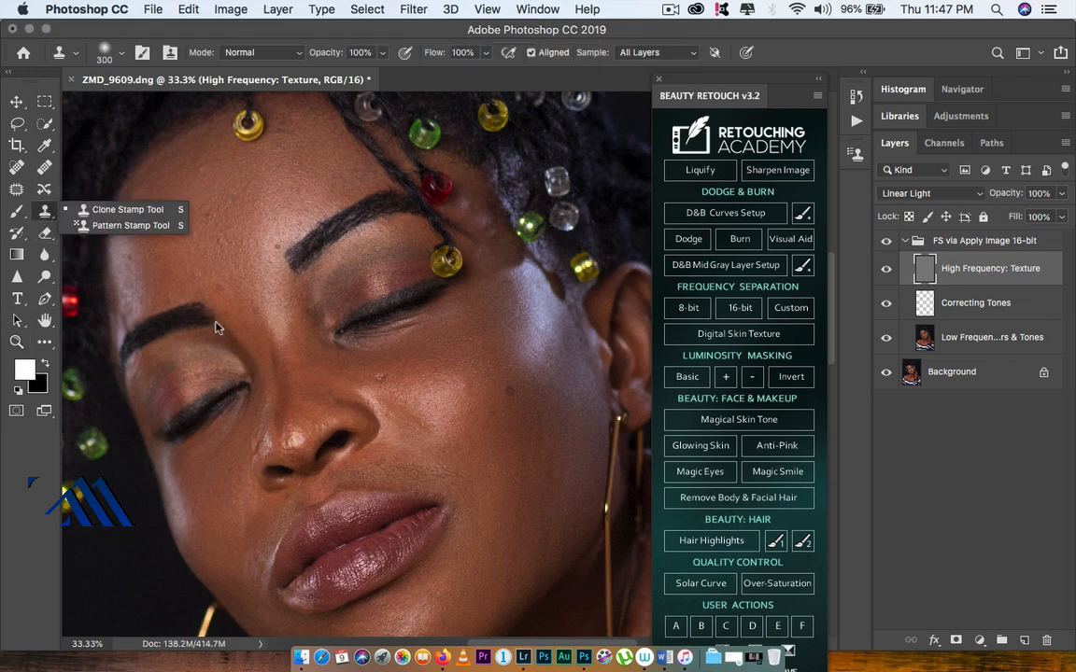
left_click(125, 211)
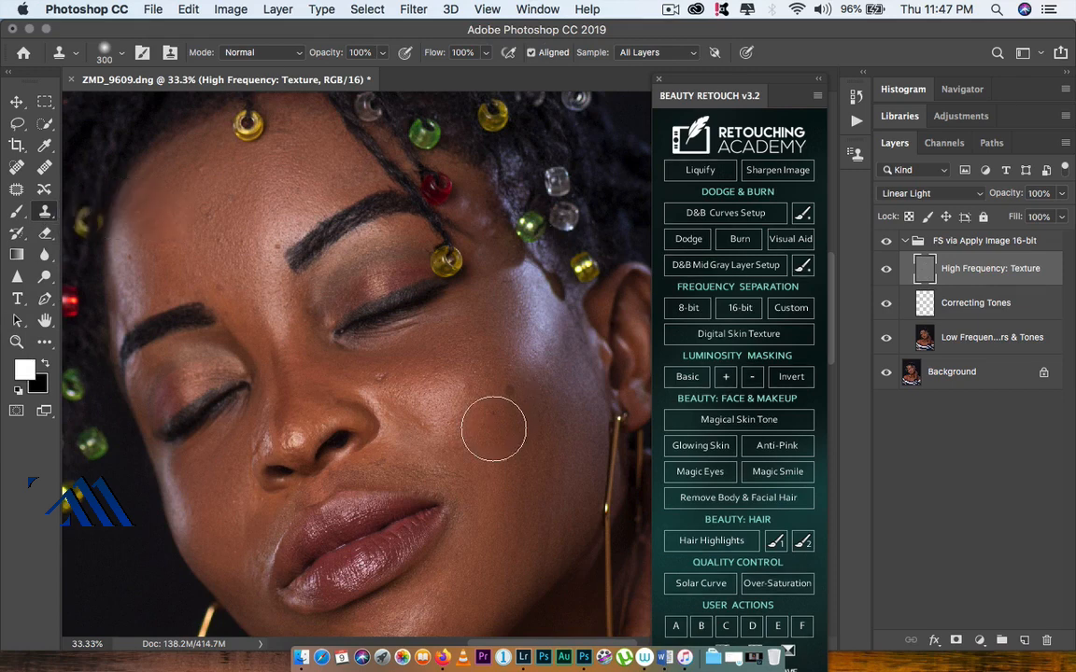
key("bracketleft")
key("bracketleft")
key("bracketleft")
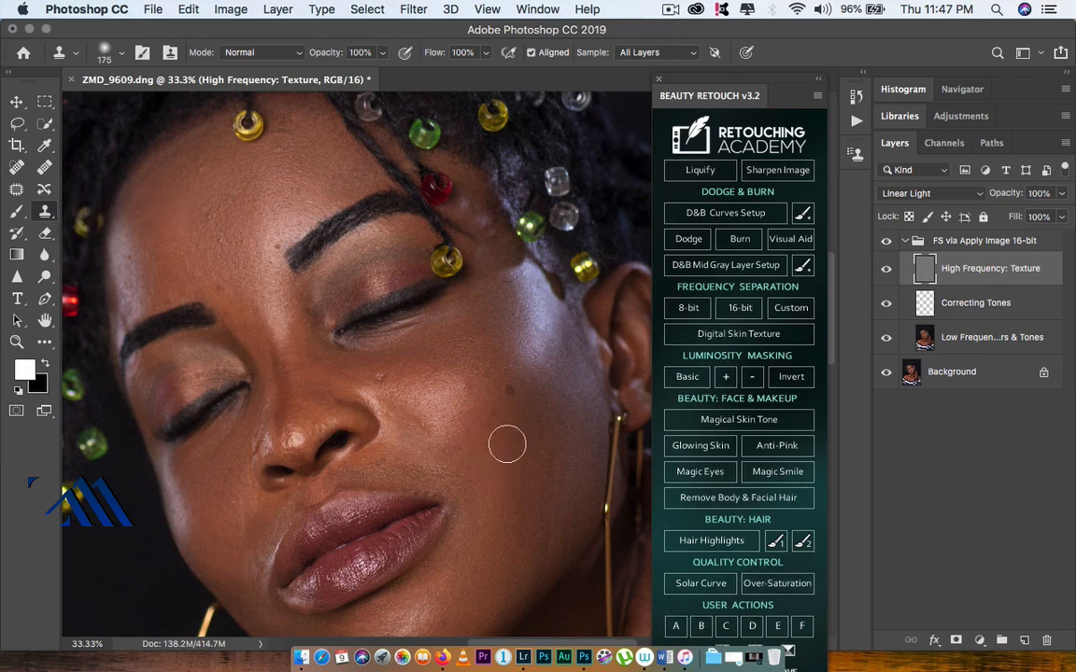
Step: Shrink the Clone Stamp to 100 px, sample the current layer, and clone skin texture over blemishes on the cheek
key("bracketleft")
key("bracketleft")
key("bracketleft")
left_click(513, 409, "alt")
left_click(512, 391)
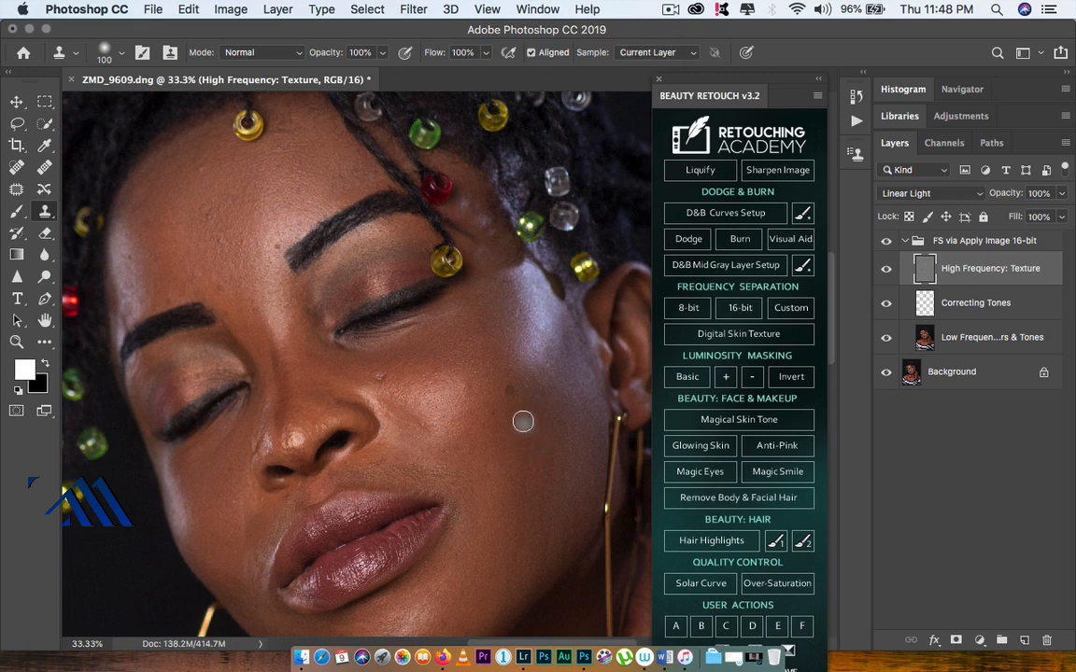
left_click(517, 410, "alt")
left_click(510, 388)
left_click(507, 402)
left_click(478, 433)
left_click(428, 442, "alt")
left_click(404, 378, "alt")
left_click_drag(383, 379, 382, 374)
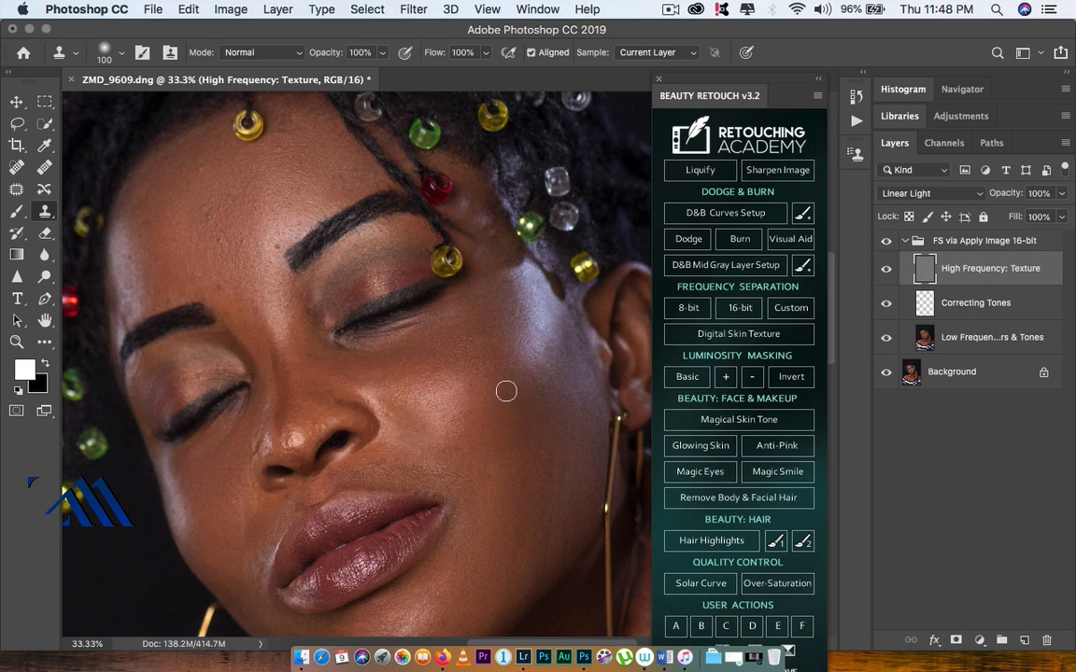
Step: Clone texture over further blemishes on the cheek near the ear and undo the last stroke
mouse_move(506, 389)
left_mouse_down()
mouse_move(560, 398)
mouse_move(543, 370)
mouse_move(554, 387)
left_mouse_up()
left_click(555, 396, "alt")
left_click(578, 380, "alt")
mouse_move(551, 343)
left_mouse_down()
mouse_move(543, 410)
mouse_move(510, 389)
mouse_move(521, 389)
mouse_move(523, 322)
left_mouse_up()
left_click(550, 402, "alt")
key("super+z")
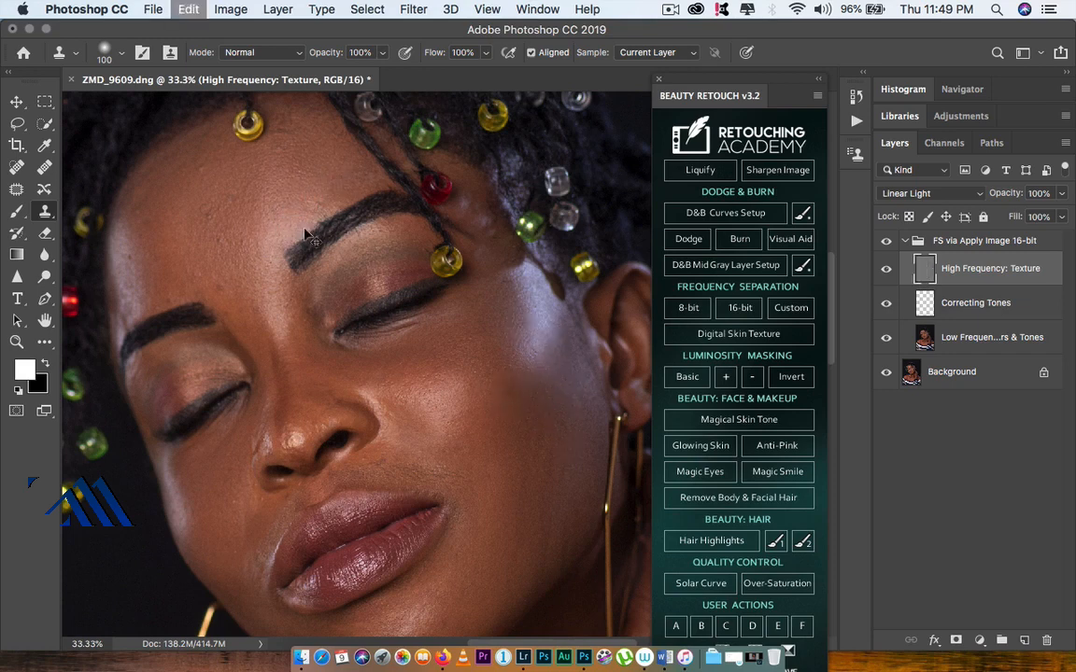
Step: Clone texture over blemishes on the forehead above the eyebrow
left_click(324, 170, "alt")
left_click_drag(356, 174, 348, 165)
left_click(293, 143, "alt")
left_click_drag(284, 113, 253, 105)
left_click(246, 217, "alt")
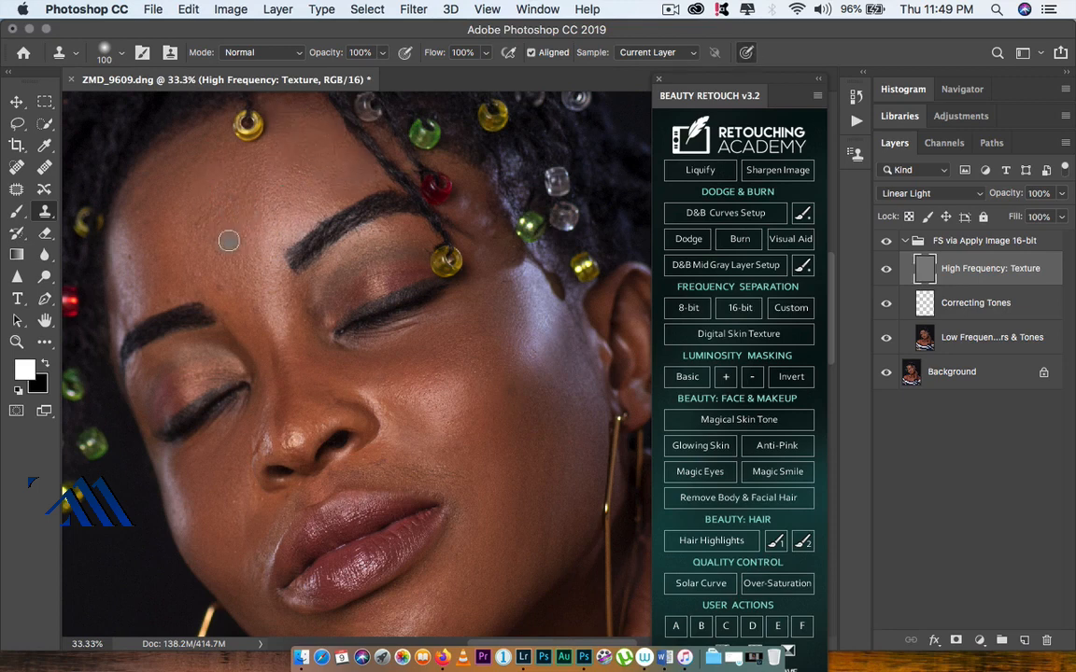
left_click_drag(229, 240, 250, 221)
Step: Clone texture over blemishes below the eye and along the side of the face
left_click(260, 299, "alt")
left_click_drag(311, 304, 319, 329)
left_click(201, 485, "alt")
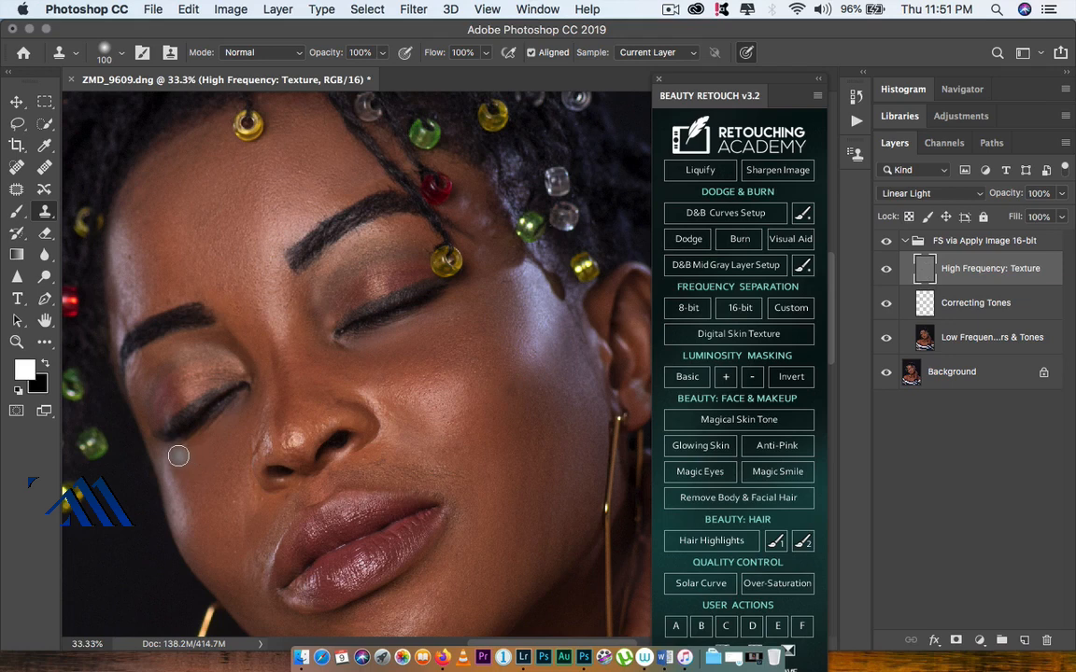
left_click_drag(259, 514, 312, 457)
left_click(390, 444)
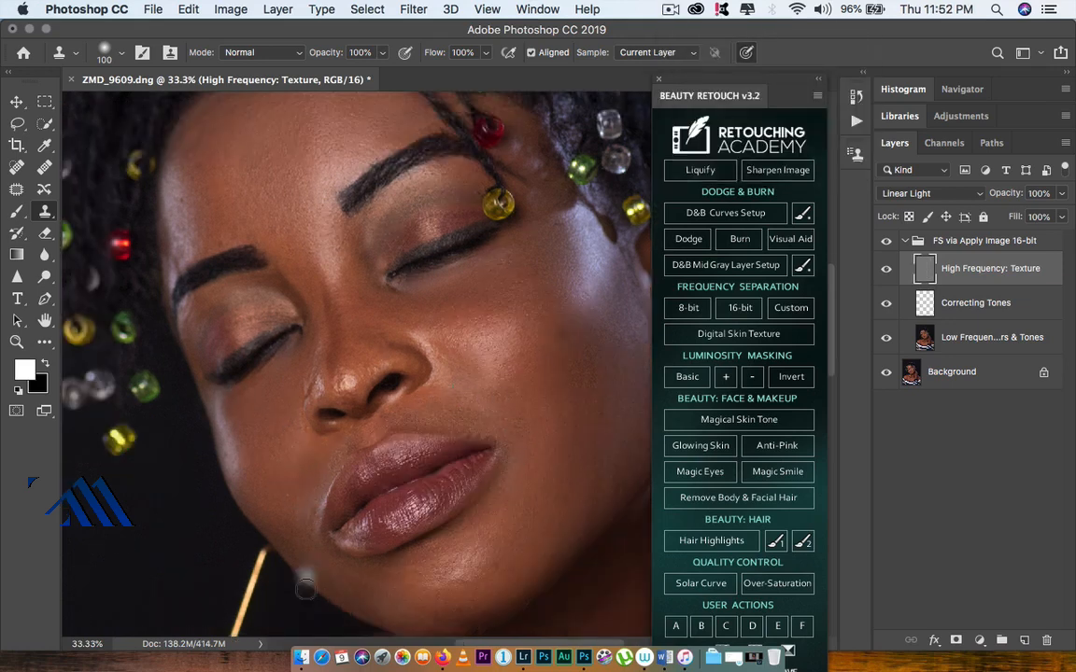
Step: Pan around the face and zoom out to review the retouched skin texture
left_click_drag(304, 443, 448, 436)
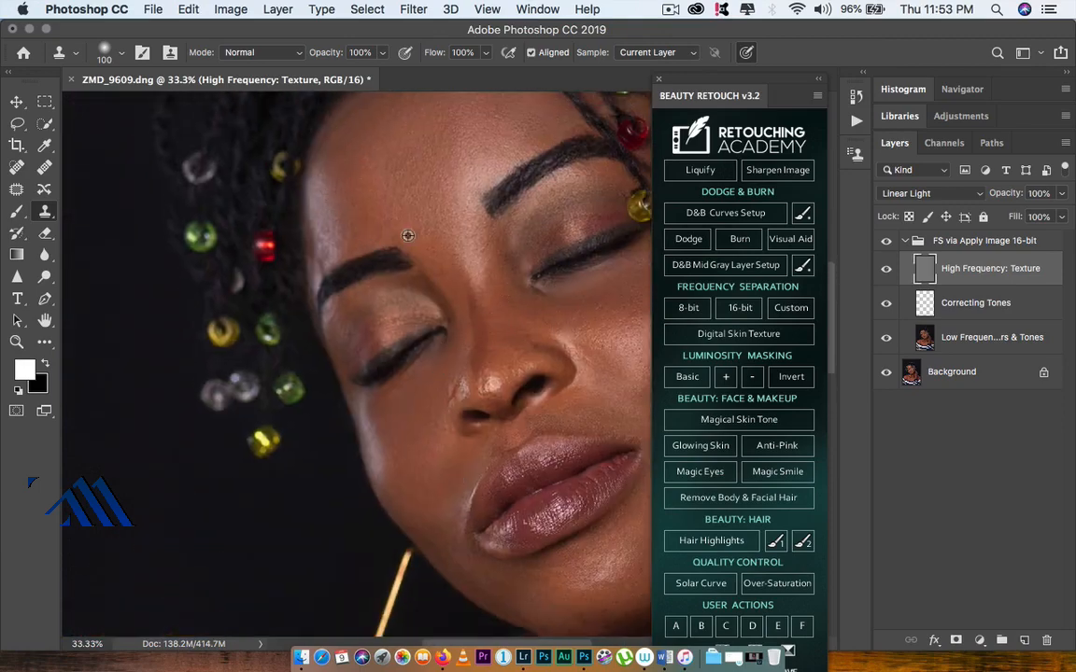
left_click_drag(551, 528, 401, 625)
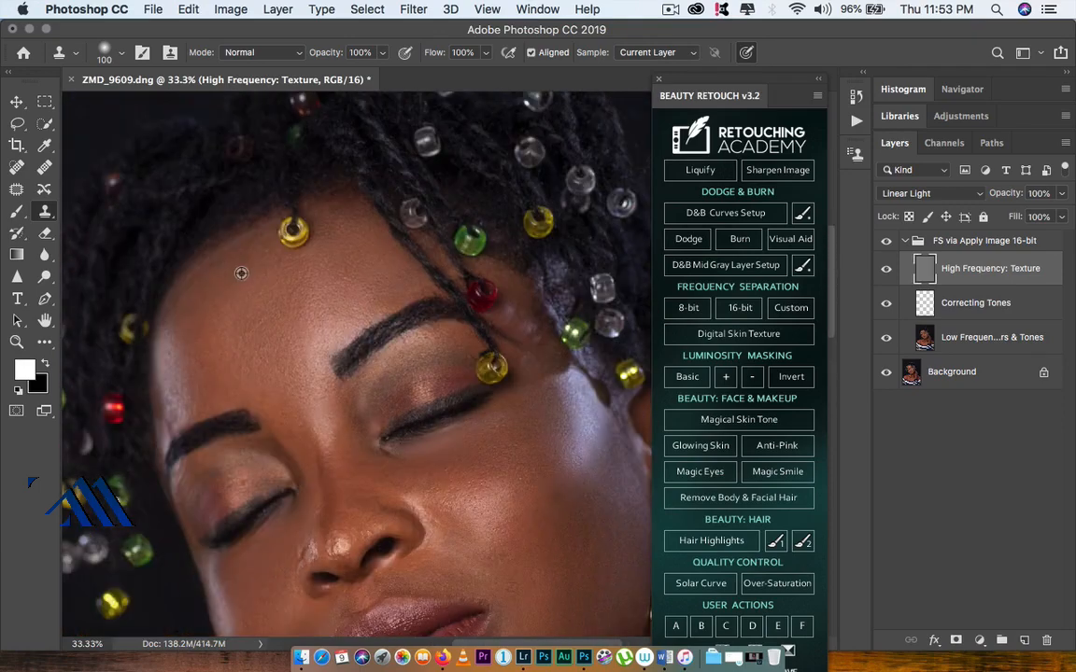
left_click_drag(300, 344, 412, 197)
left_click_drag(489, 388, 326, 423)
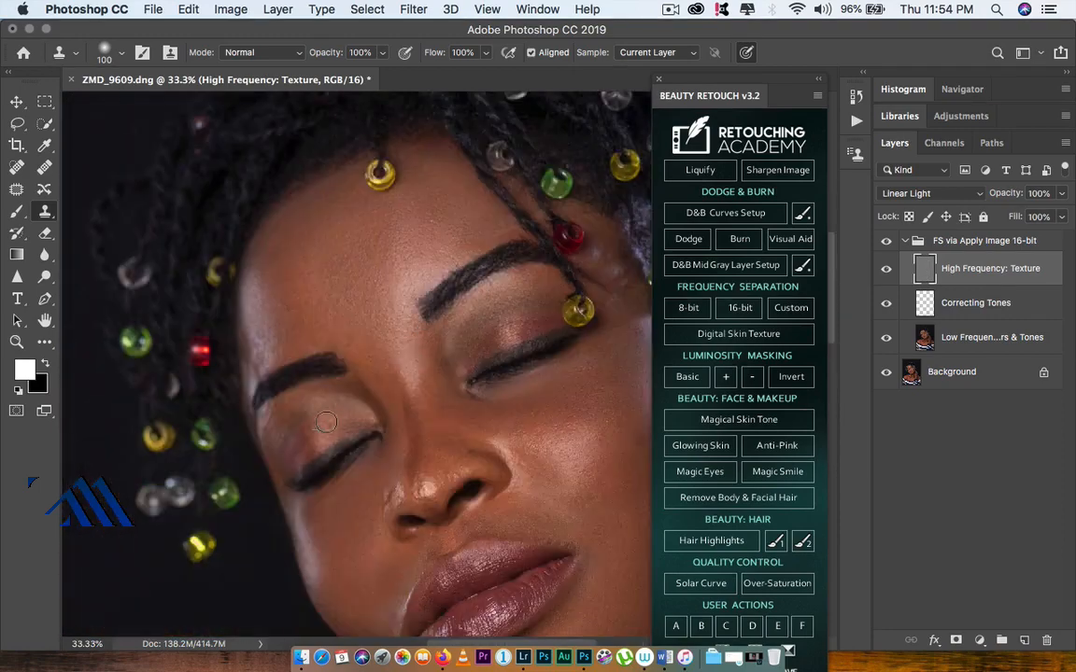
left_click_drag(429, 542, 290, 216)
left_click(17, 342)
left_click(429, 299, "alt")
left_click(430, 299, "alt")
left_click(431, 298, "alt")
left_click(437, 297, "alt")
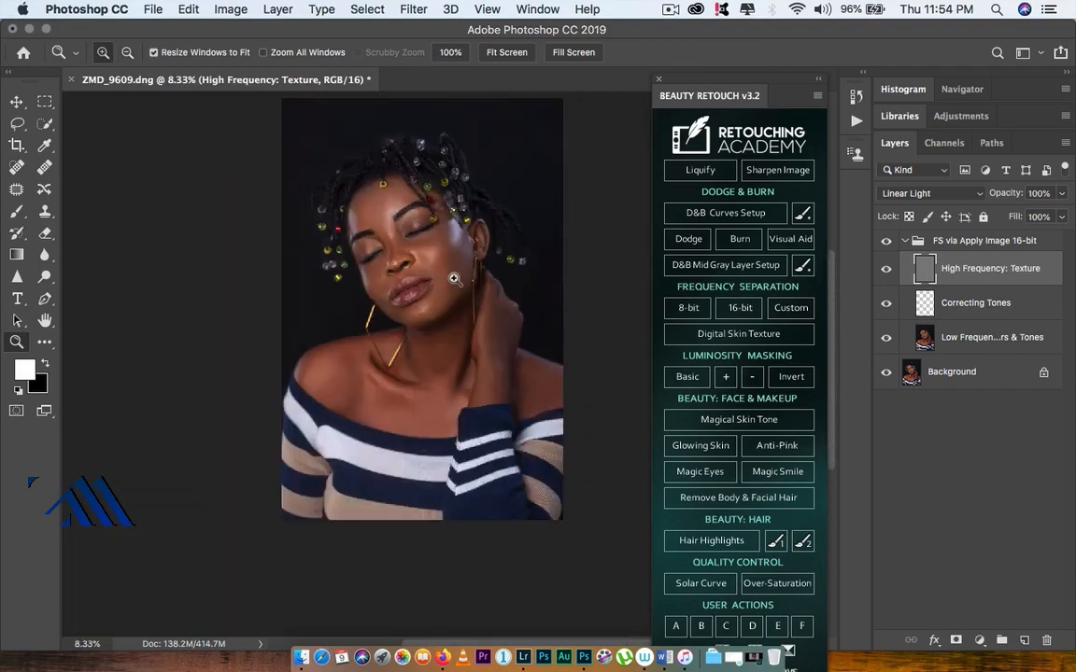
left_click(990, 337)
mouse_move(454, 279)
left_mouse_down()
mouse_move(462, 344)
mouse_move(454, 320)
left_mouse_up()
left_click(17, 211)
key("super+z")
left_click(44, 342)
left_click(671, 9)
left_click(687, 62)
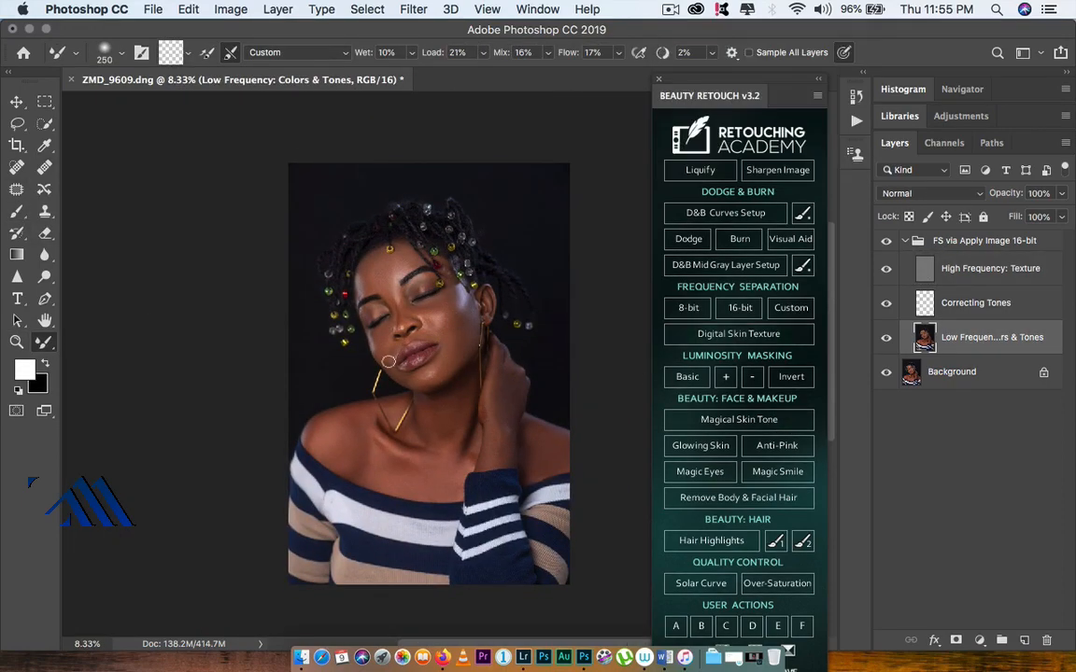
Step: Zoom to 25% and clone texture over blemishes on the chin and jaw on the High Frequency: Texture layer
left_click(17, 342)
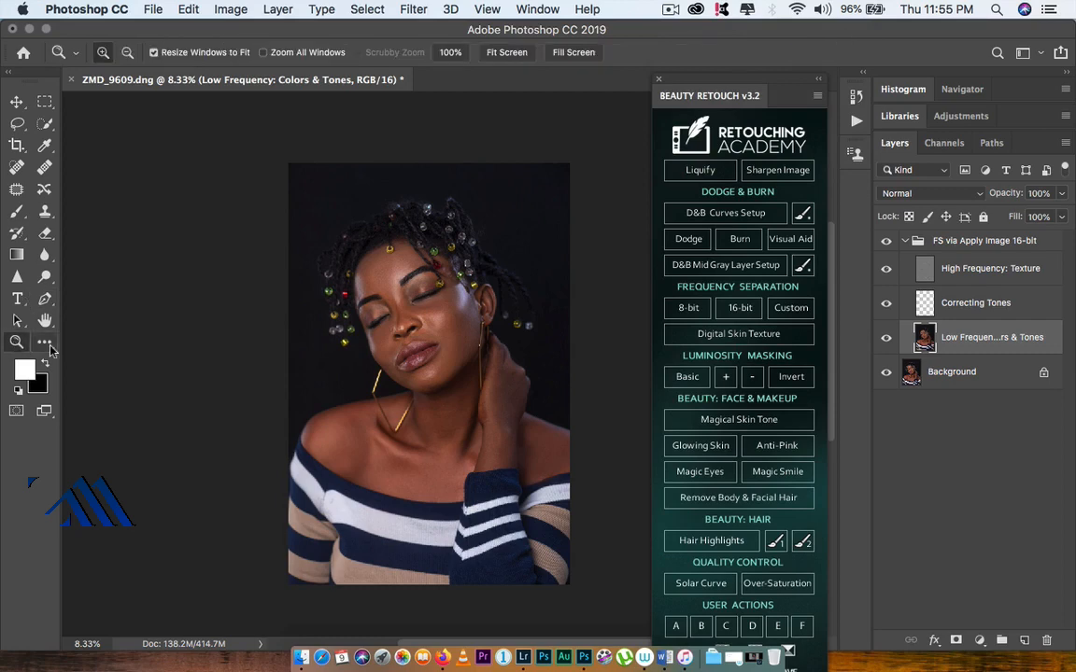
left_click(444, 301)
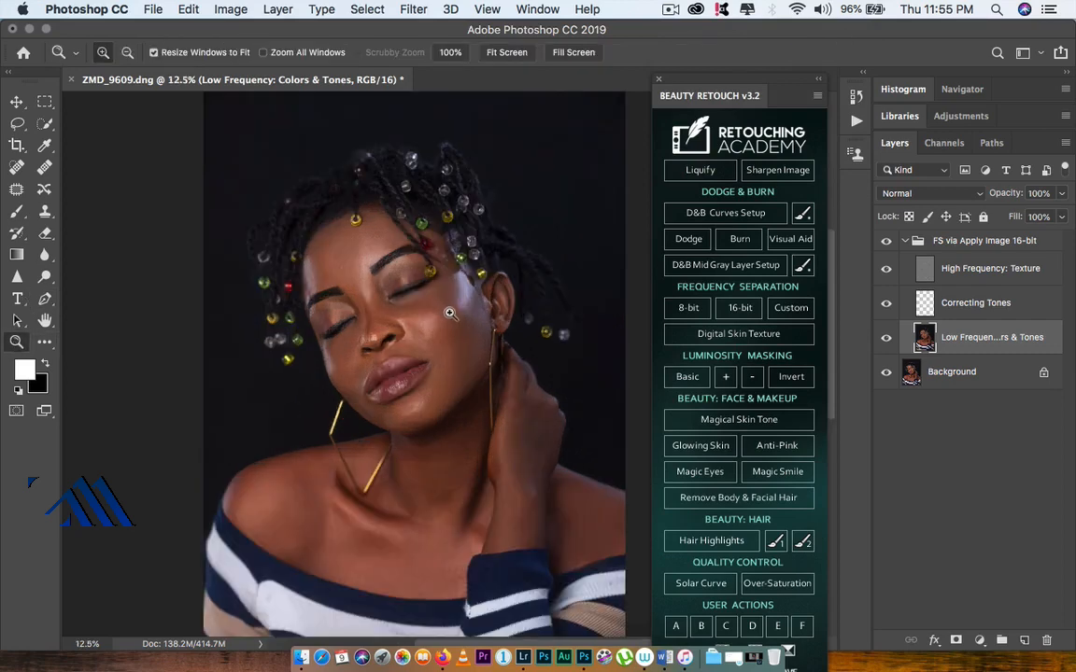
left_click(450, 314)
left_click(449, 329)
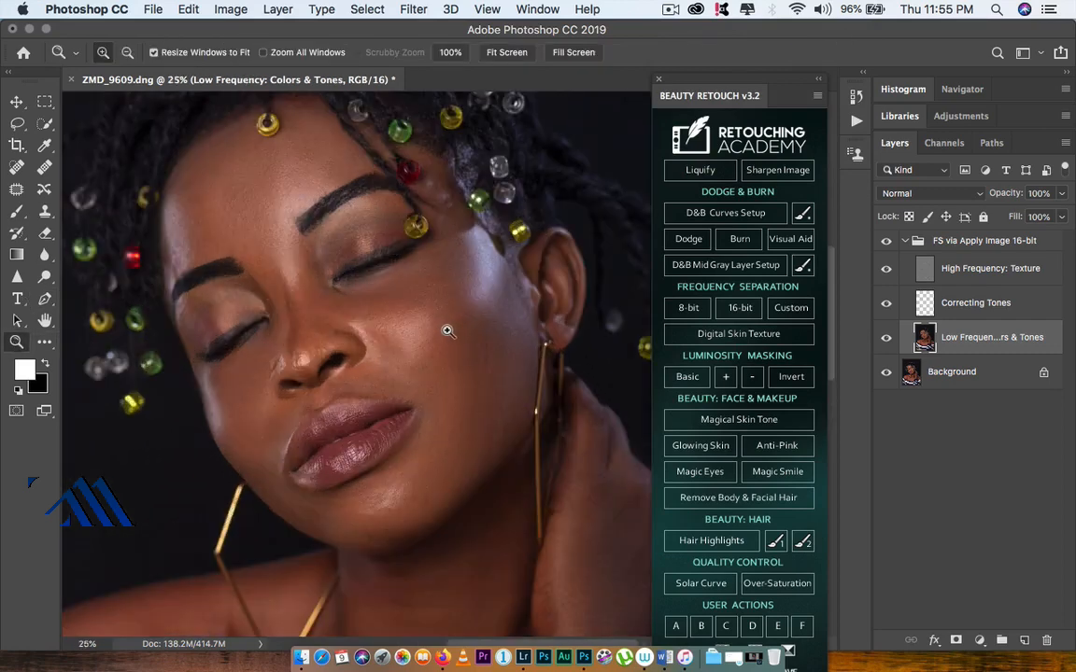
left_click(959, 270)
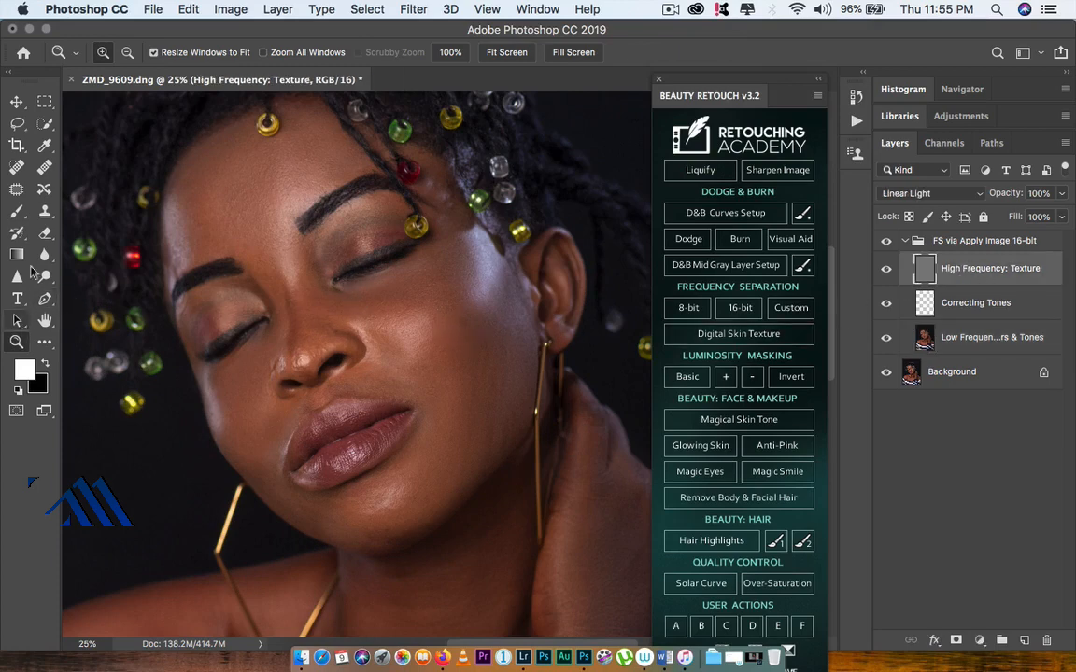
left_click(45, 209)
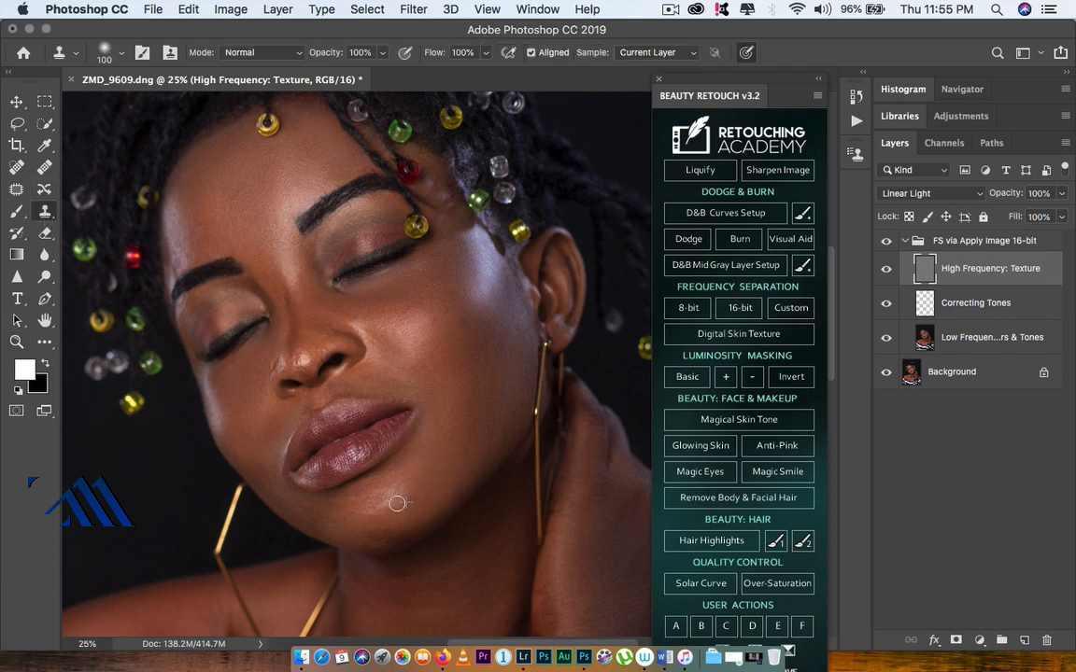
mouse_move(397, 503)
left_mouse_down()
mouse_move(413, 507)
mouse_move(411, 498)
mouse_move(384, 534)
left_mouse_up()
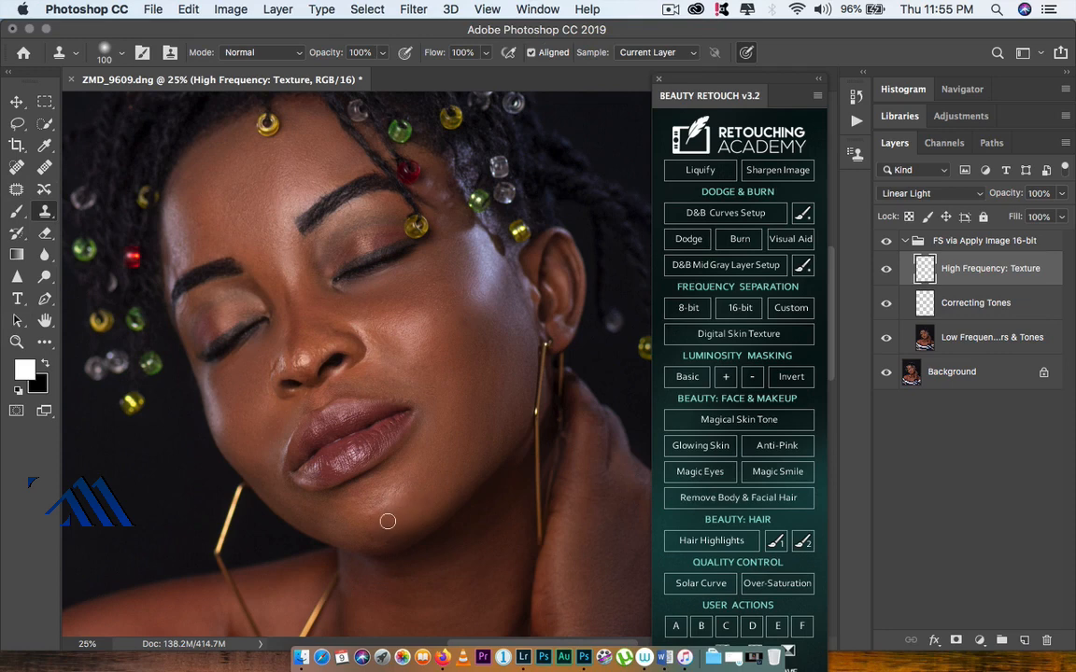
mouse_move(428, 481)
left_mouse_down()
mouse_move(450, 386)
mouse_move(429, 387)
mouse_move(432, 375)
mouse_move(332, 332)
left_mouse_up()
left_click(432, 374, "alt")
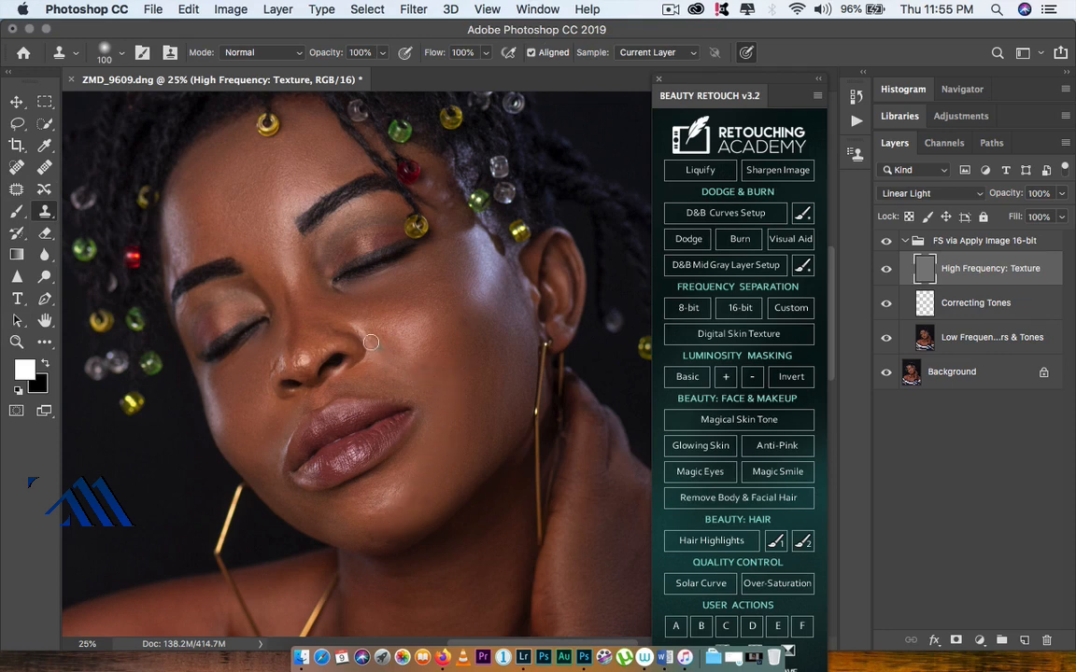
Step: Clone texture over blemishes on the cheek beside the nose
left_click(438, 338, "alt")
left_click(434, 321)
left_click_drag(435, 390, 445, 240)
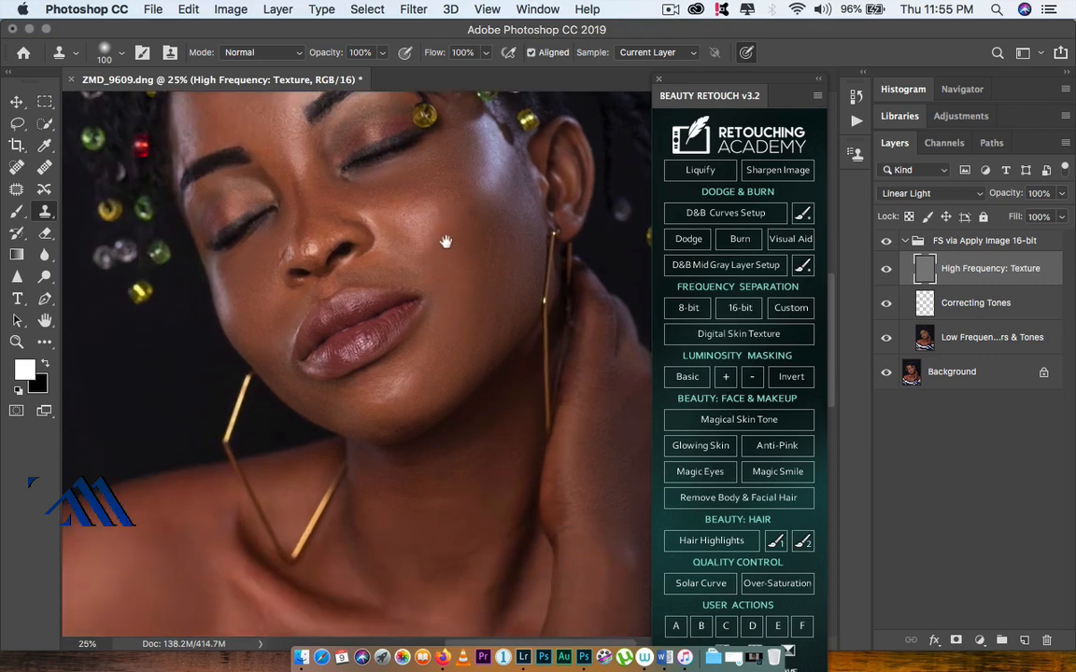
left_click_drag(429, 316, 384, 223)
mouse_move(408, 292)
left_mouse_down()
mouse_move(413, 350)
mouse_move(492, 358)
mouse_move(434, 379)
mouse_move(432, 430)
left_mouse_up()
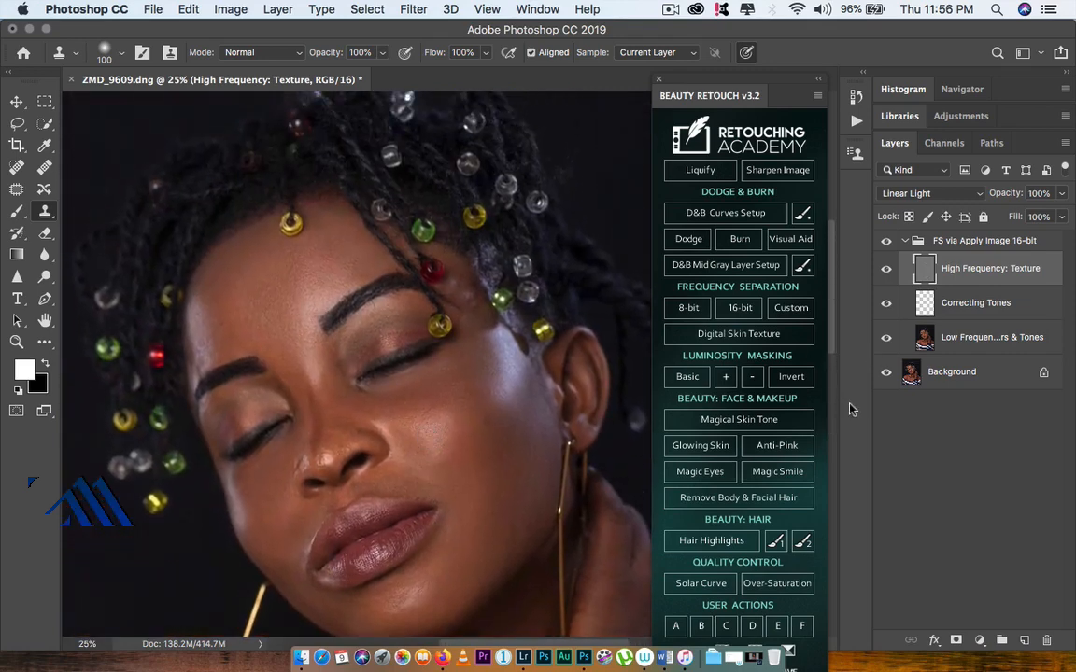
Step: Collapse the frequency-separation group, zoom out to the whole photo, and switch the group off and on to compare
left_click(904, 241)
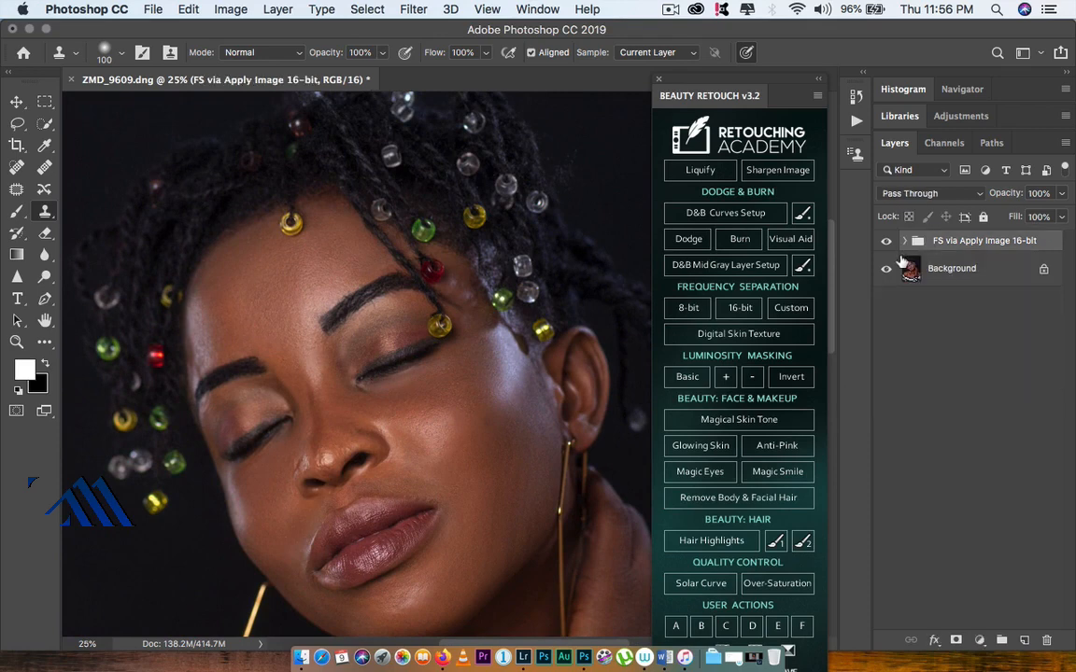
left_click(19, 343)
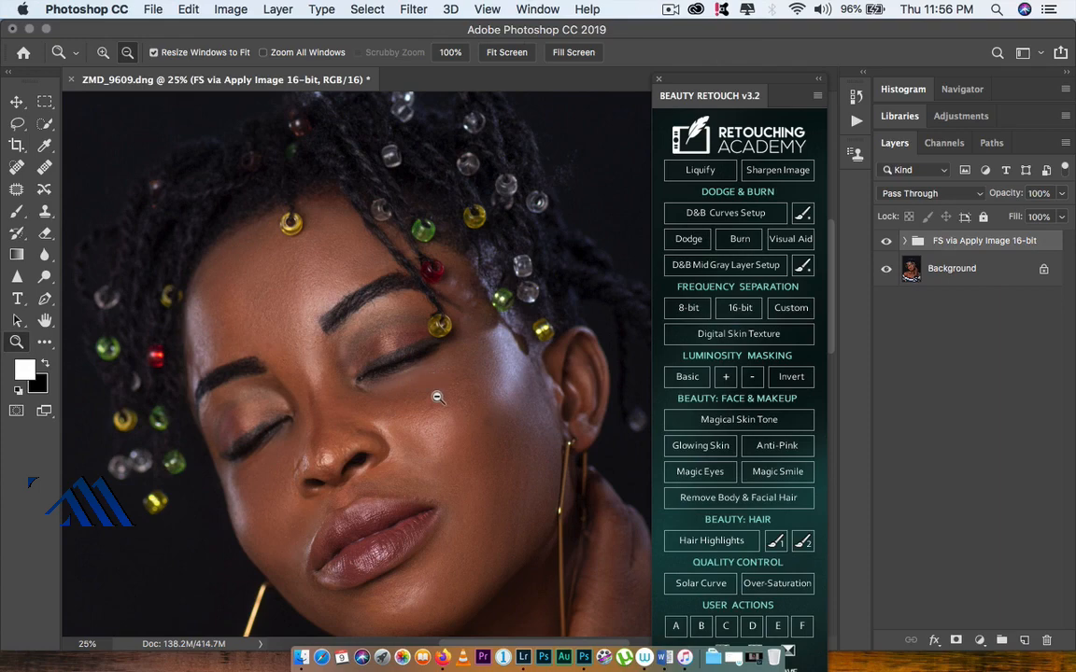
left_click(437, 397, "alt")
left_click(440, 402, "alt")
left_click(440, 413, "alt")
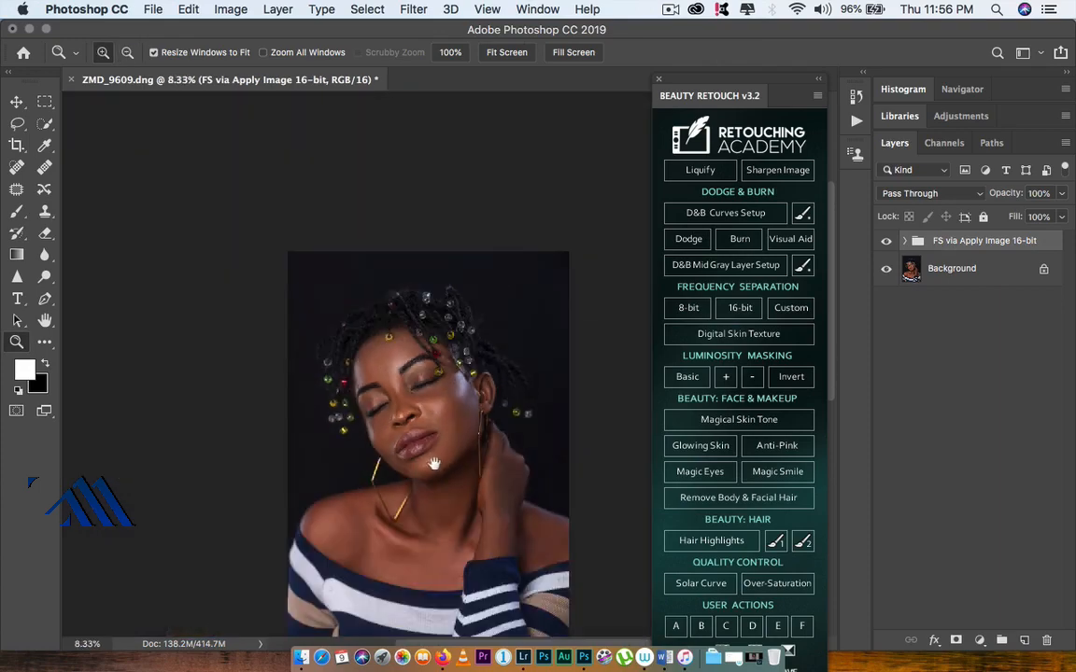
left_click_drag(434, 464, 473, 355)
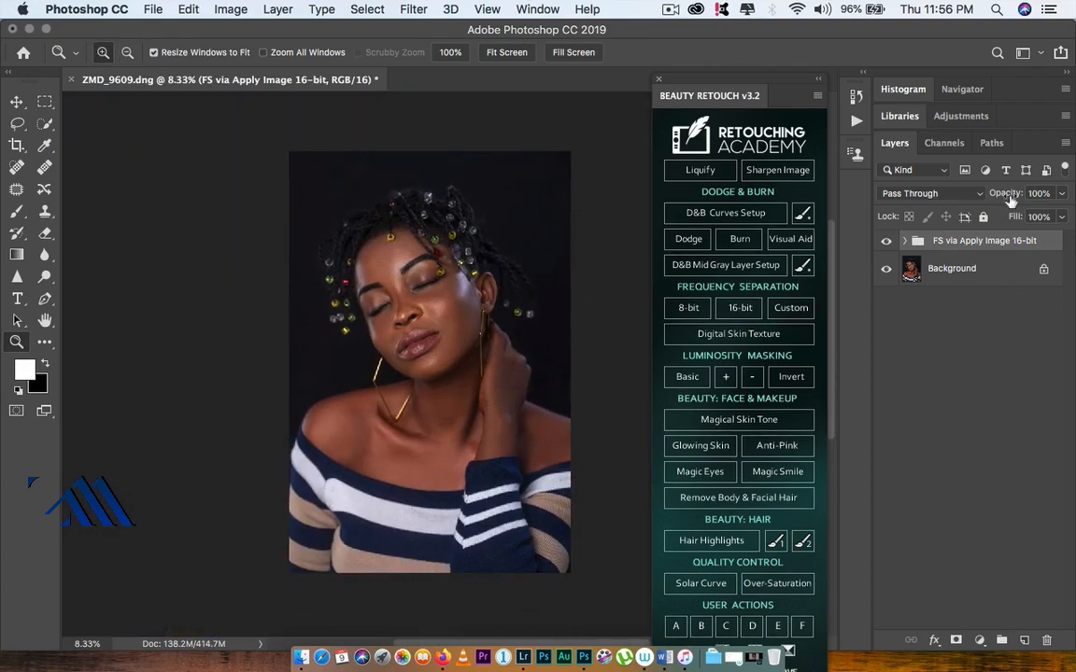
mouse_move(1014, 196)
left_mouse_down()
mouse_move(900, 205)
mouse_move(1017, 211)
mouse_move(1024, 199)
left_mouse_up()
left_click(887, 243)
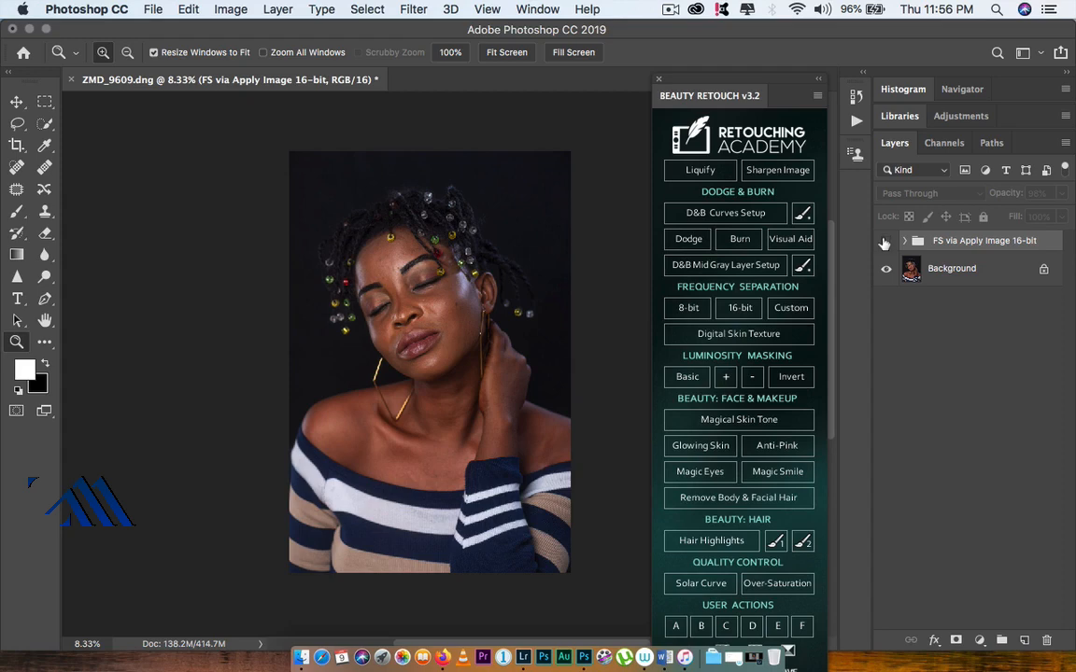
left_click(886, 242)
left_click(885, 242)
left_click(886, 242)
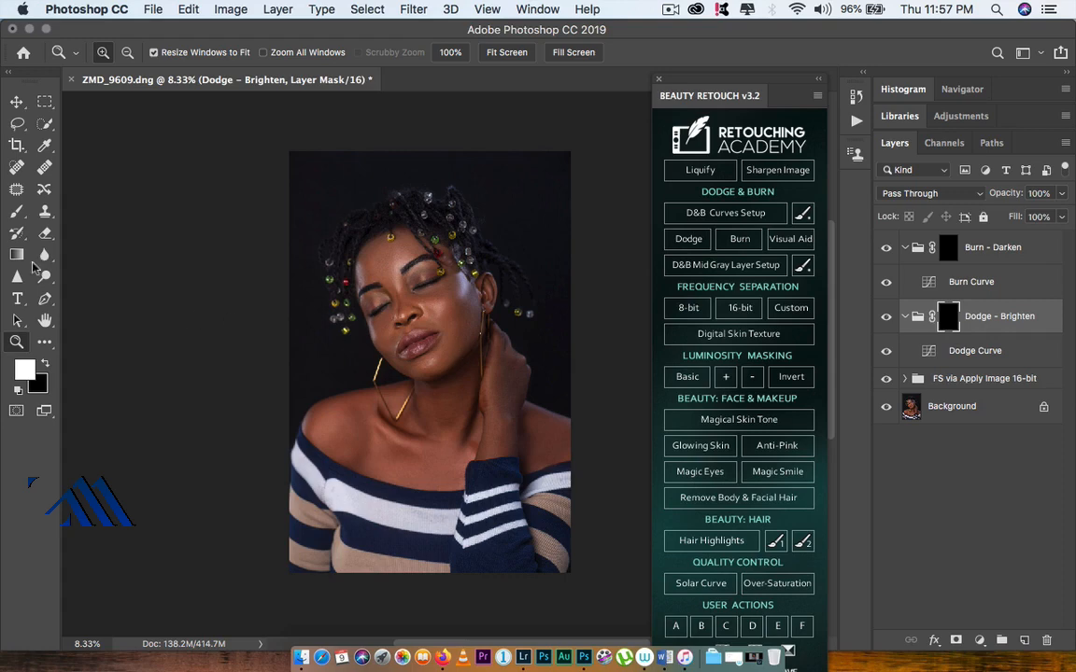
Step: Paint highlights on the Dodge - Brighten mask with the Brush at 24% opacity and 38% flow, then toggle the group to compare
left_click(16, 214)
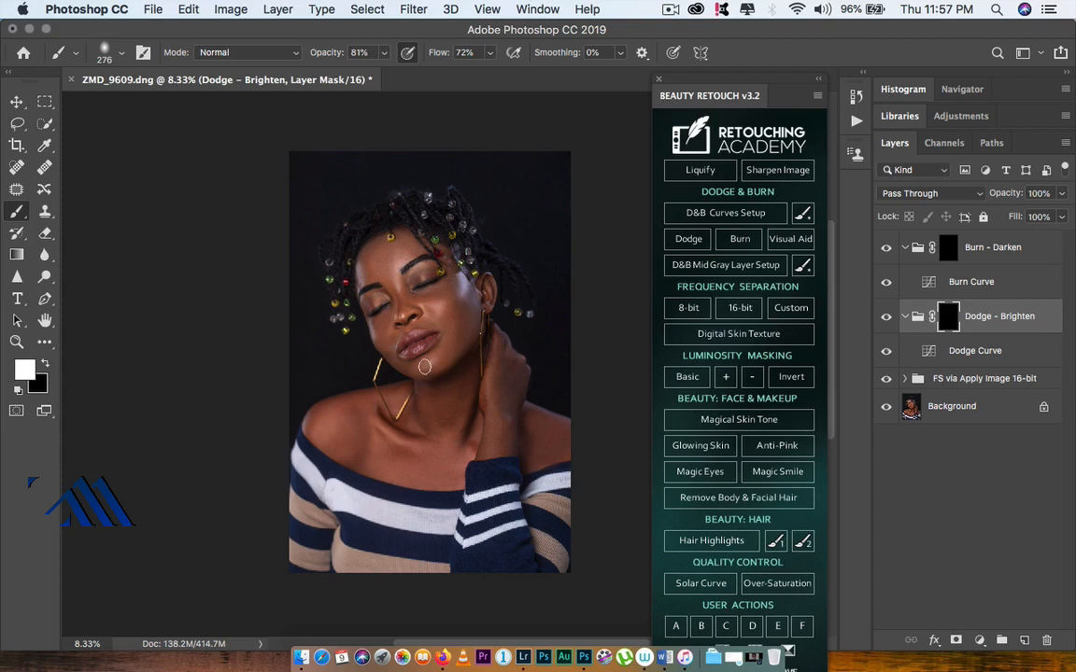
left_click_drag(429, 365, 432, 370)
key("super+z")
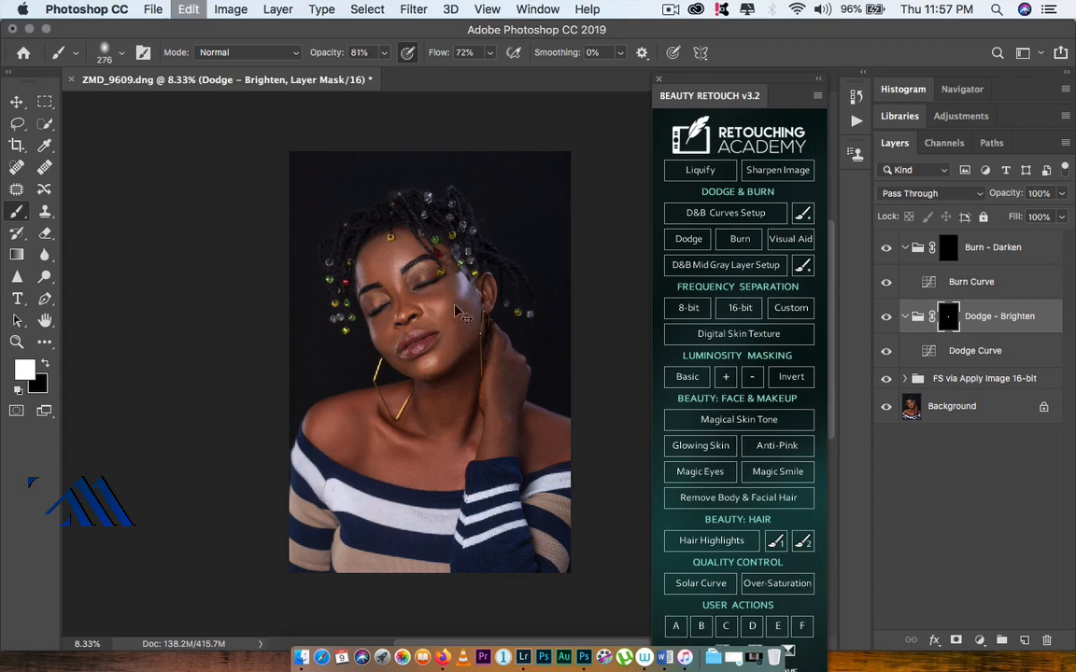
mouse_move(311, 56)
left_mouse_down()
mouse_move(296, 55)
mouse_move(327, 54)
mouse_move(285, 67)
left_mouse_up()
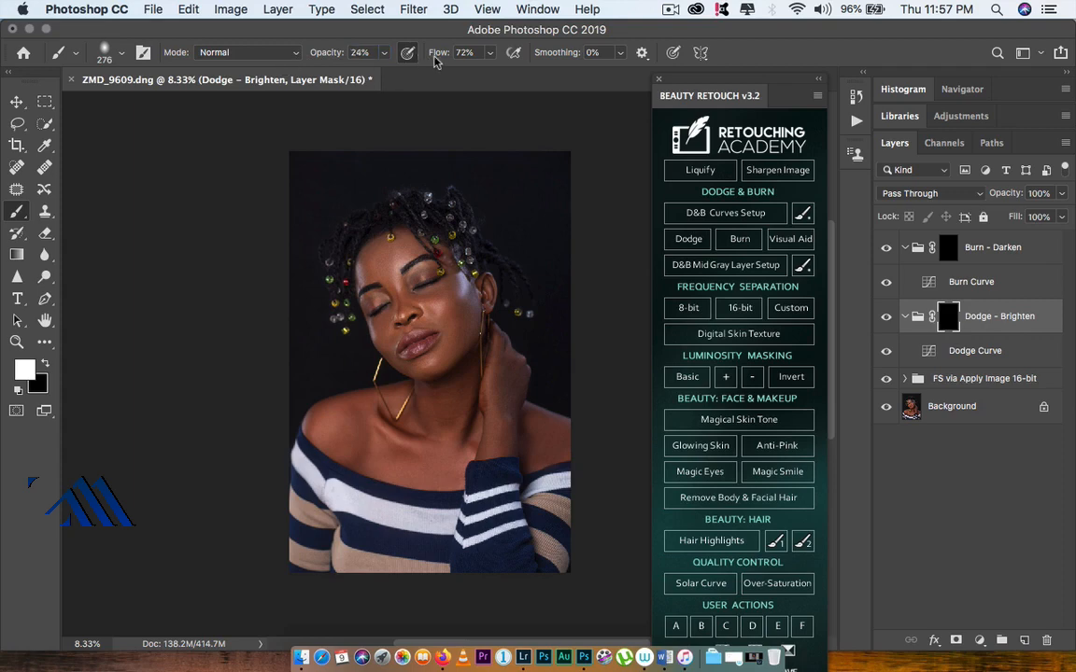
left_click_drag(443, 56, 411, 59)
left_click_drag(429, 364, 453, 356)
mouse_move(408, 259)
left_mouse_down()
mouse_move(420, 269)
mouse_move(356, 283)
left_mouse_up()
left_click_drag(474, 476, 469, 449)
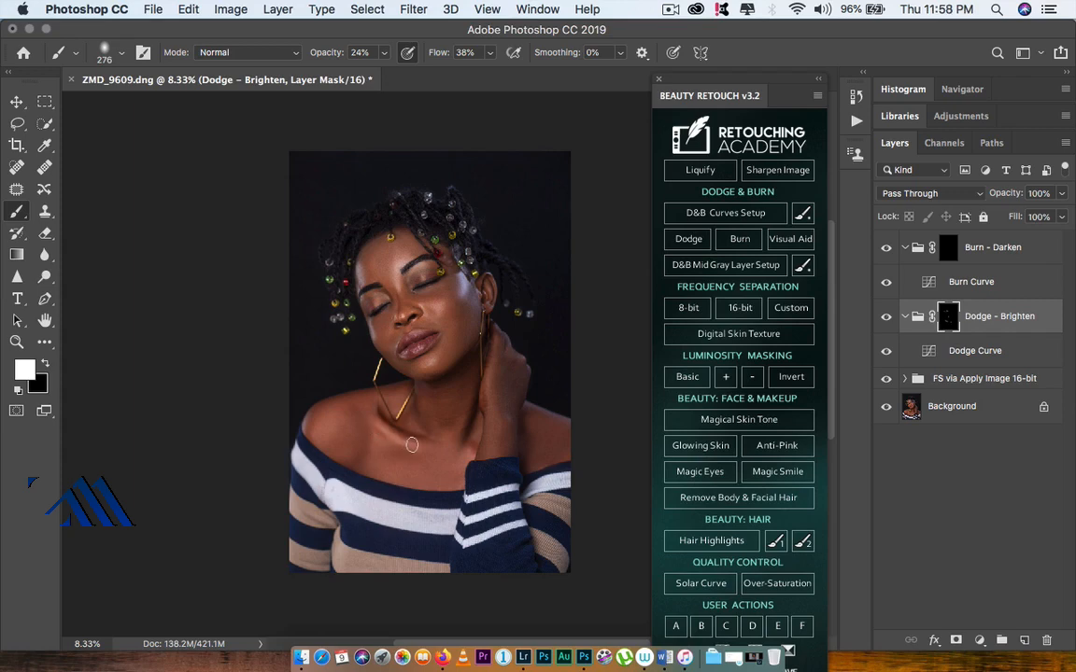
left_click_drag(310, 417, 310, 413)
left_click_drag(383, 461, 375, 466)
left_click(674, 53)
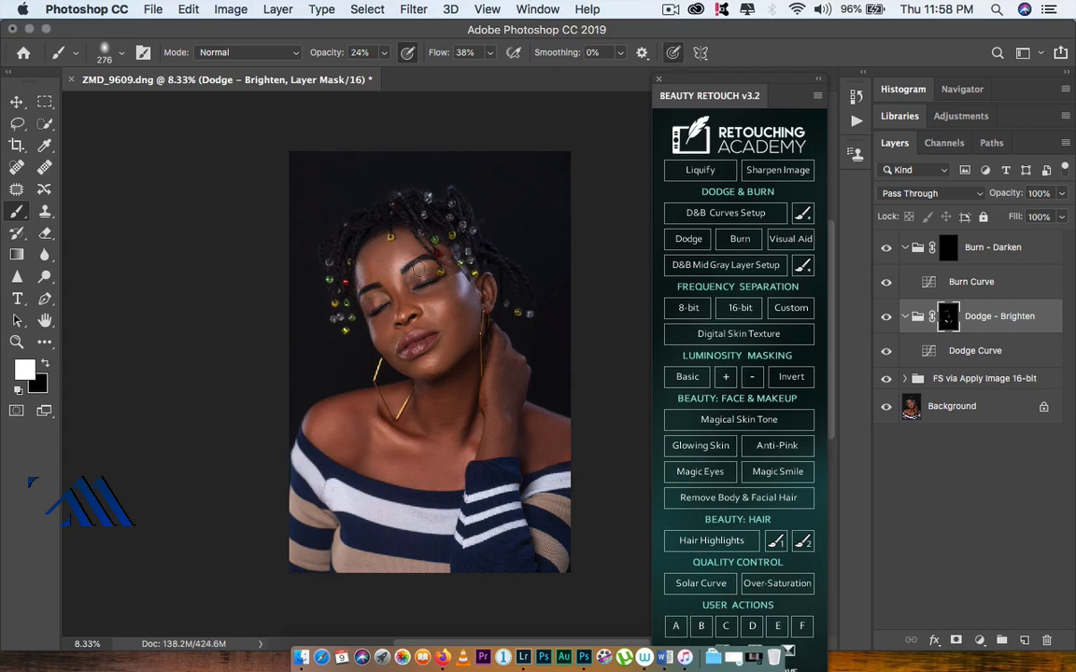
left_click_drag(413, 352, 410, 348)
left_click(887, 316)
left_click(886, 317)
Step: Paint shadows on the Burn - Darken mask with a 250 px brush at 10% opacity and 26% flow
left_click(950, 250)
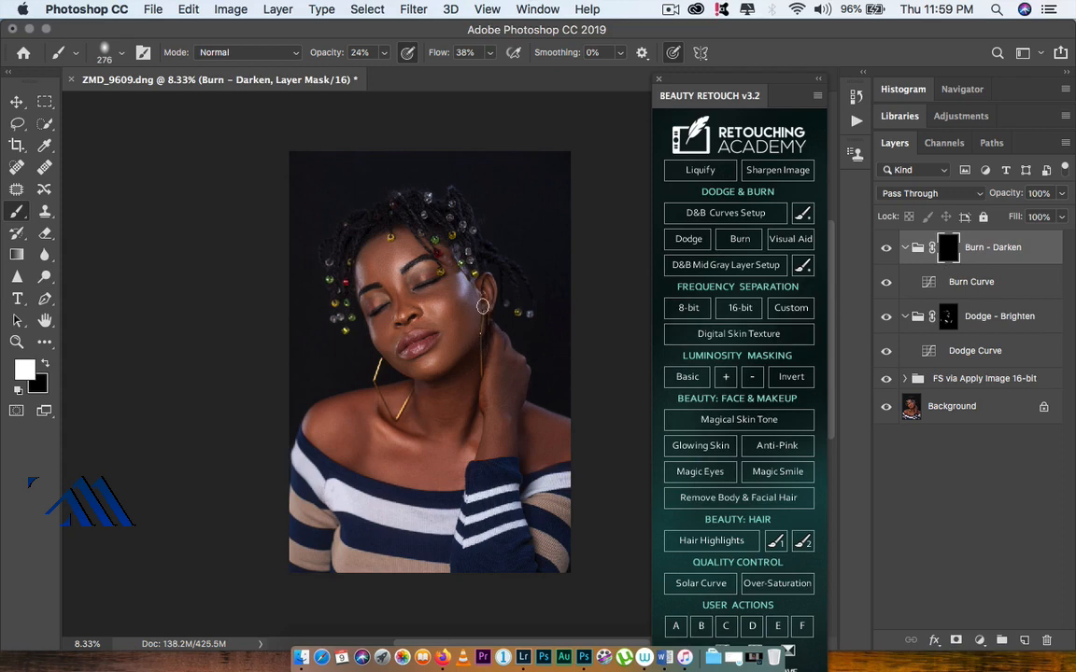
left_click_drag(337, 56, 291, 56)
left_click_drag(449, 57, 391, 51)
mouse_move(373, 348)
left_mouse_down()
mouse_move(384, 345)
mouse_move(404, 373)
left_mouse_up()
key("bracketleft")
key("bracketleft")
key("bracketleft")
key("bracketright")
key("bracketright")
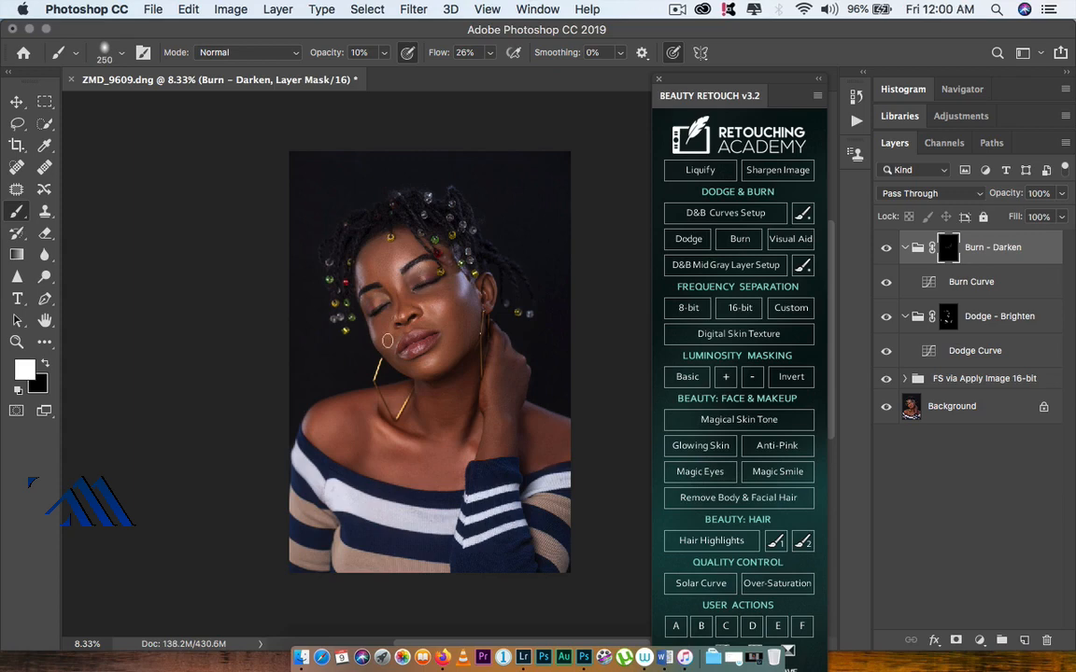
left_click_drag(414, 280, 427, 272)
Step: Set the brush opacity to 28% and toggle the Burn - Darken group to compare
key("2")
key("8")
left_click(886, 251)
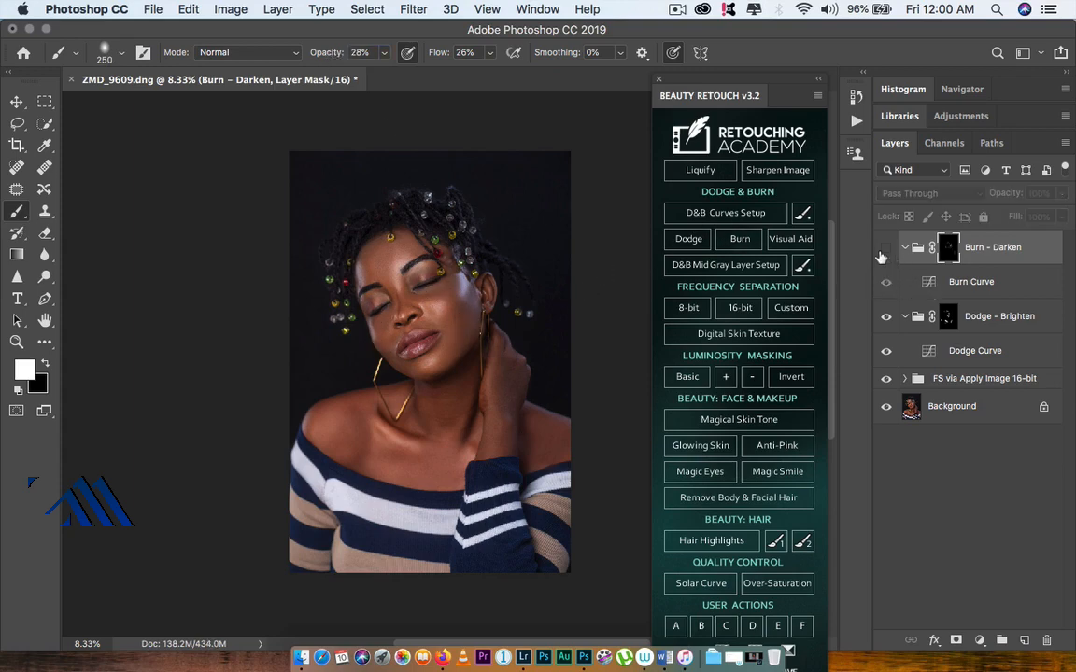
left_click(880, 253)
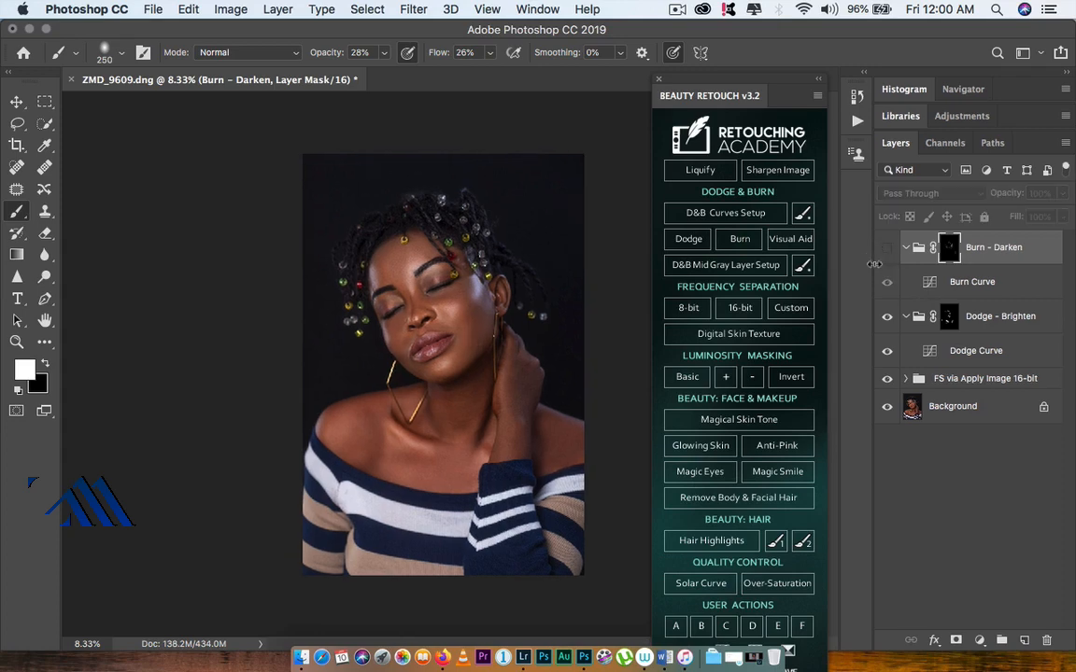
Step: Lower the Burn - Darken group's opacity to 80% and toggle the group on and off to compare
left_click(887, 252)
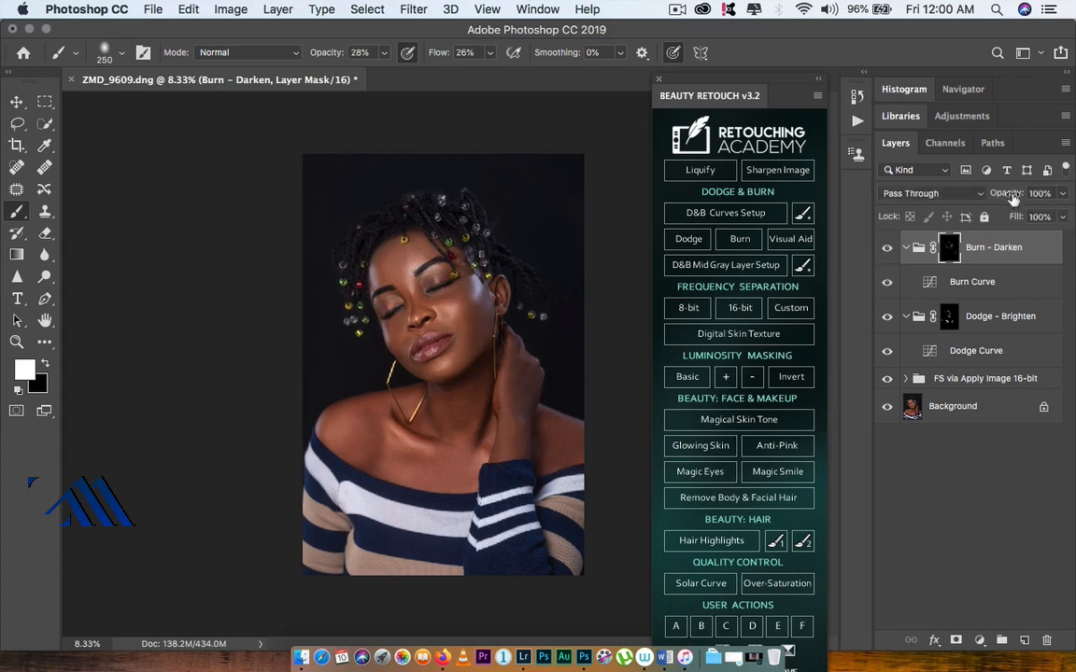
left_click_drag(1013, 198, 998, 198)
left_click(887, 250)
left_click(886, 250)
left_click(885, 249)
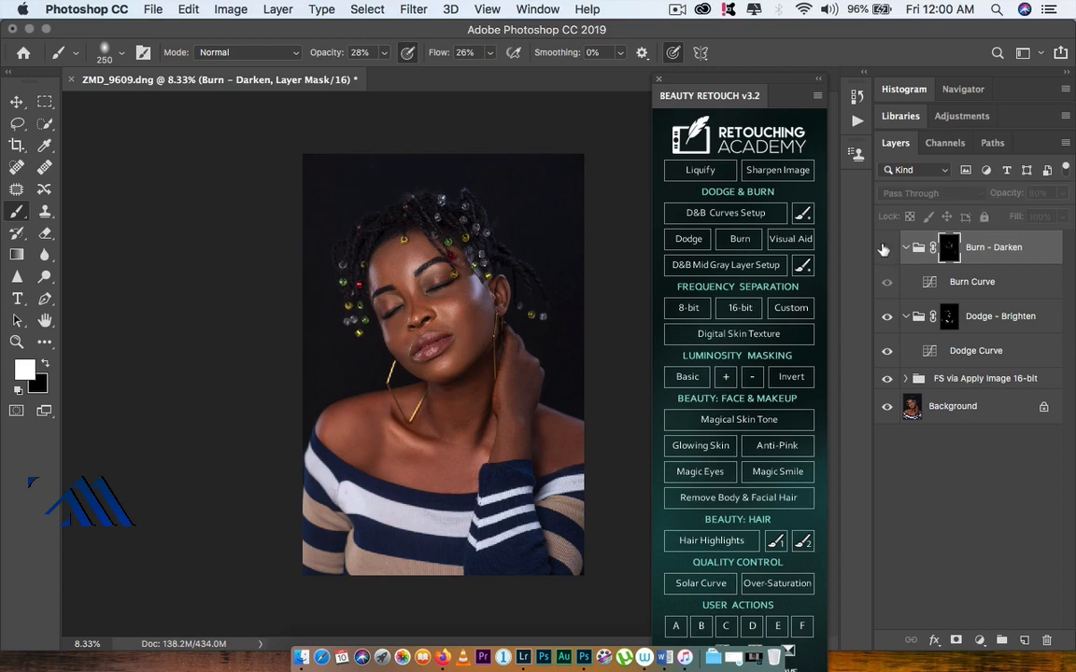
left_click(885, 250)
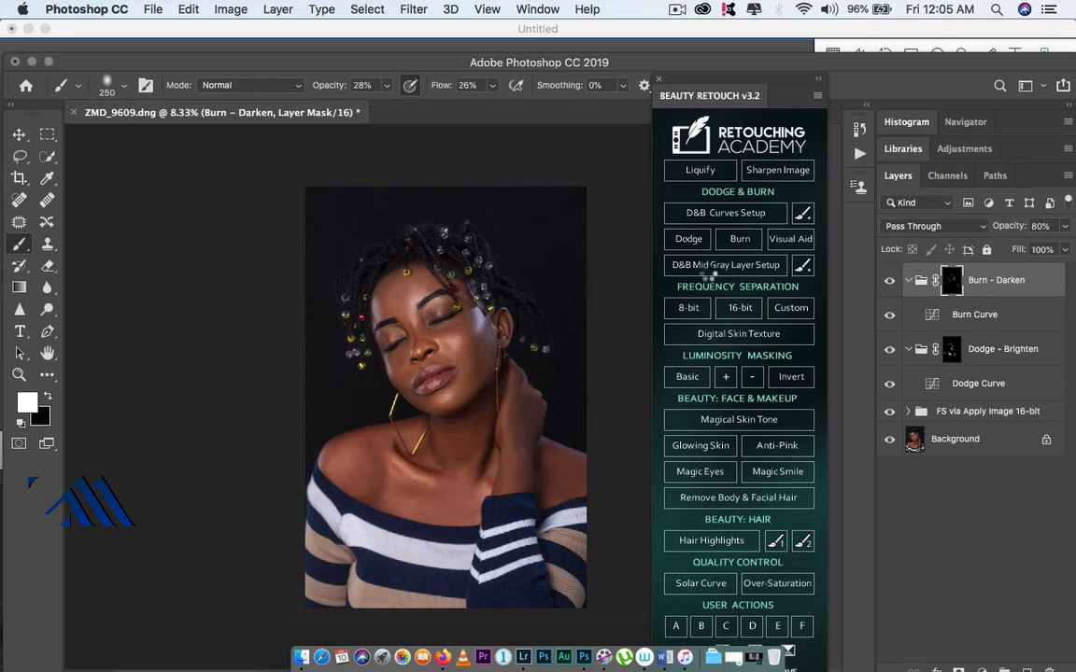
Step: Create a merged stamp layer of all visible layers at the top of the layer stack
left_click(734, 302)
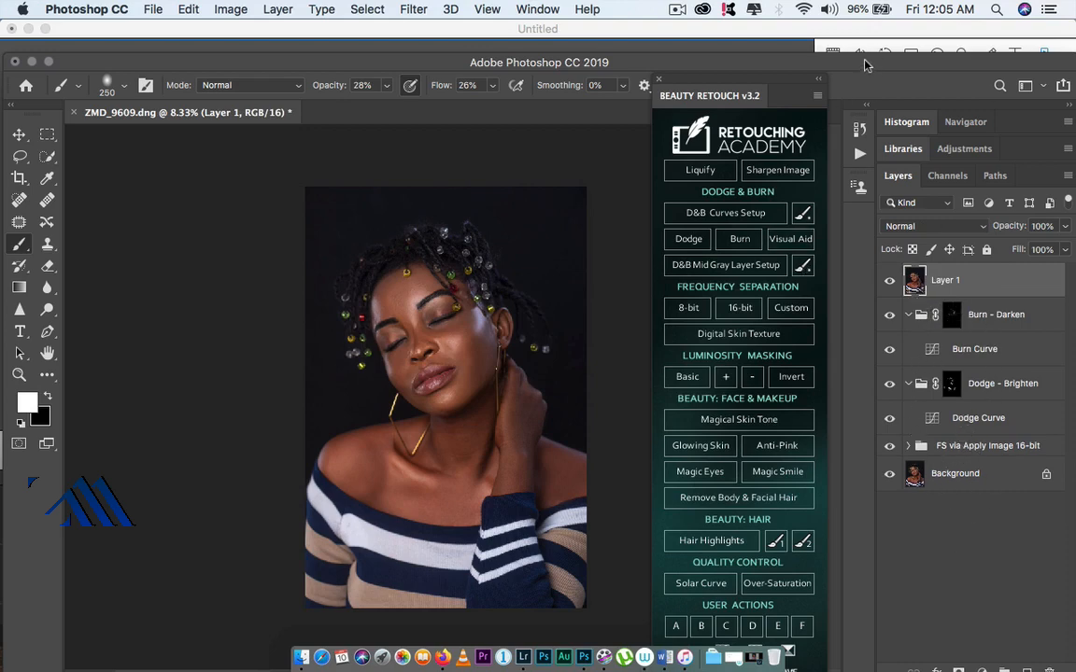
double_click(777, 58)
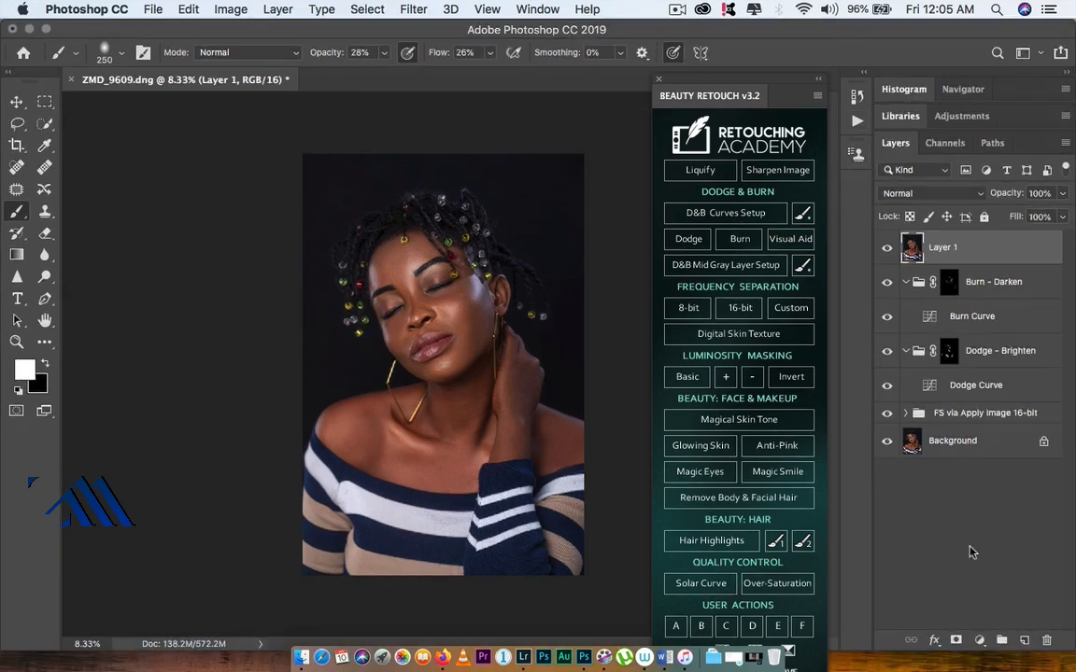
Step: Add a Curves adjustment layer and raise the black point's output to 12
left_click(981, 642)
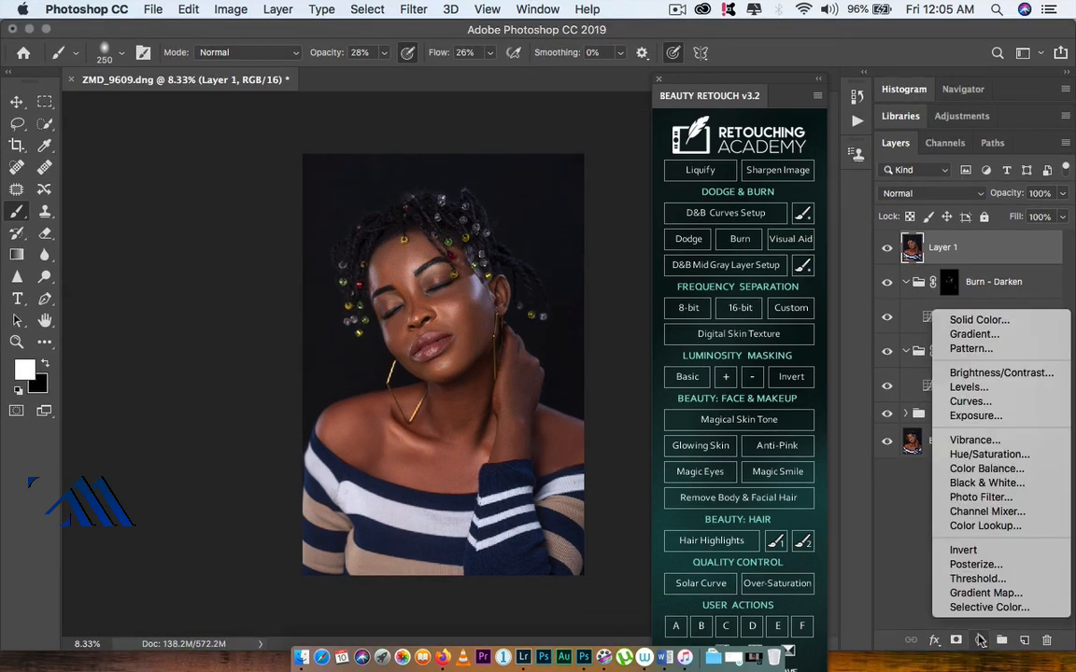
left_click(997, 403)
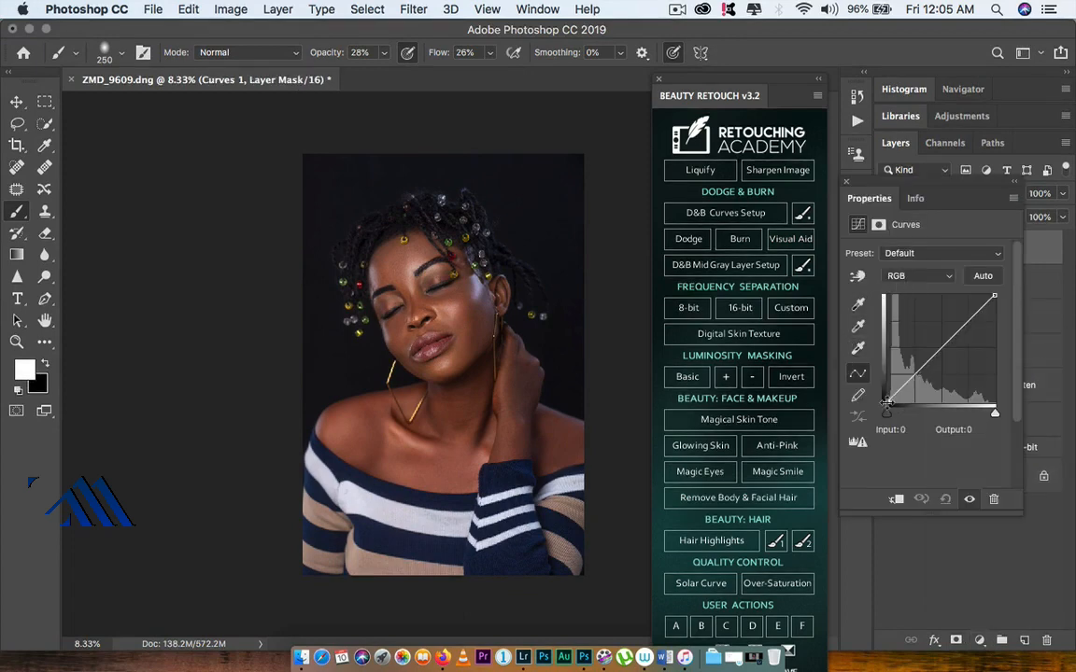
left_click_drag(889, 409, 887, 399)
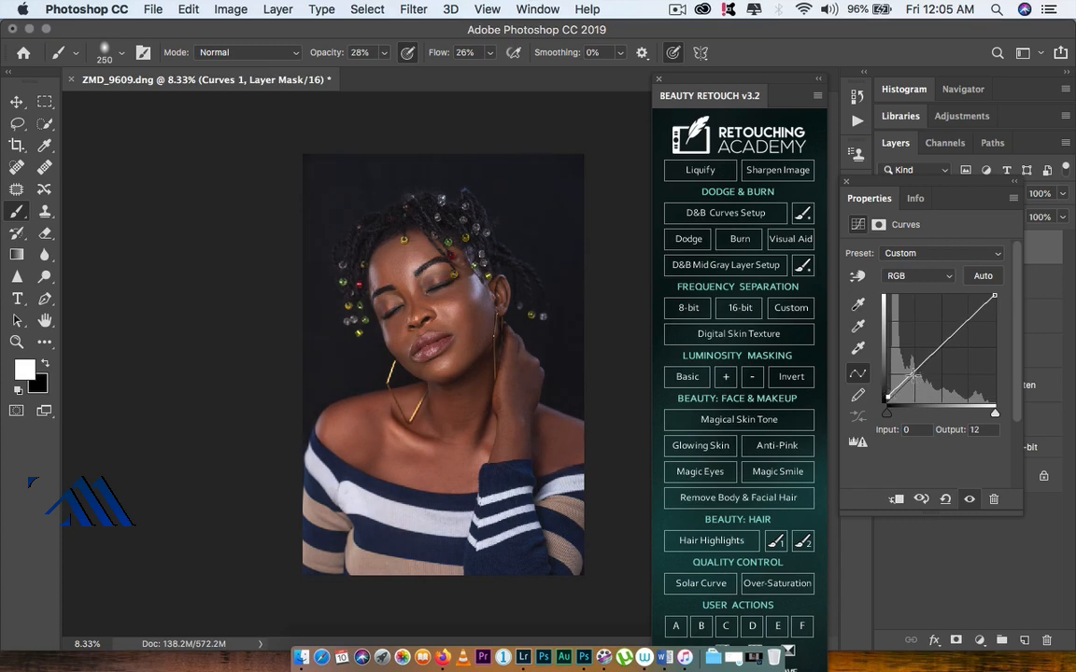
Step: Shape a gentle S curve with points near input 64/output 62 and input 185/output 195, then close the properties
left_click(913, 375)
left_click_drag(914, 373, 916, 376)
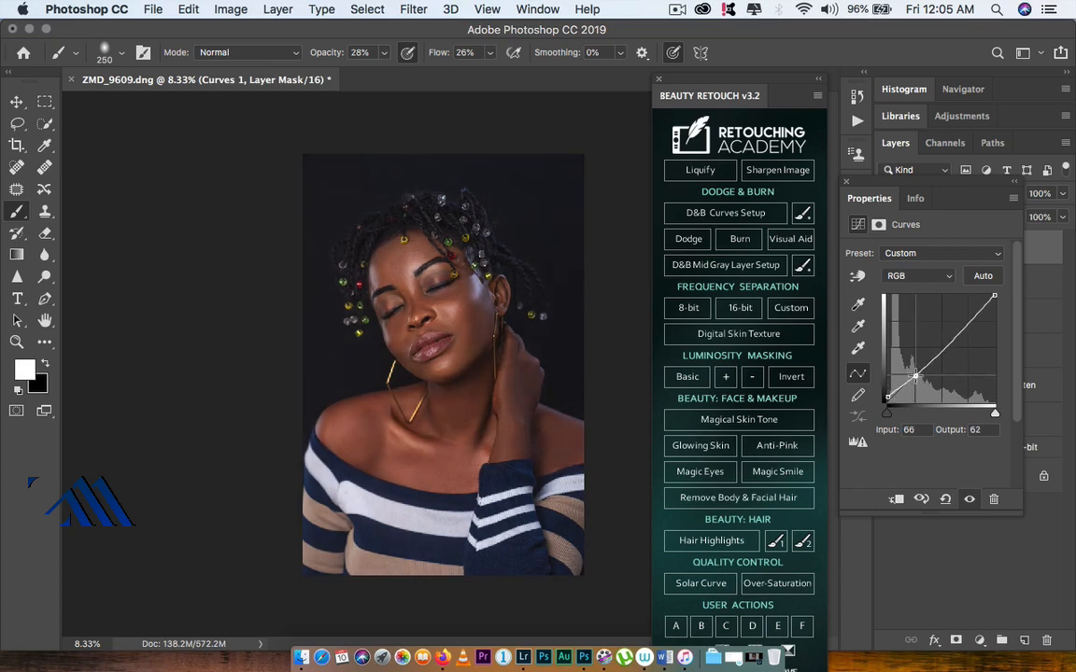
left_click(965, 324)
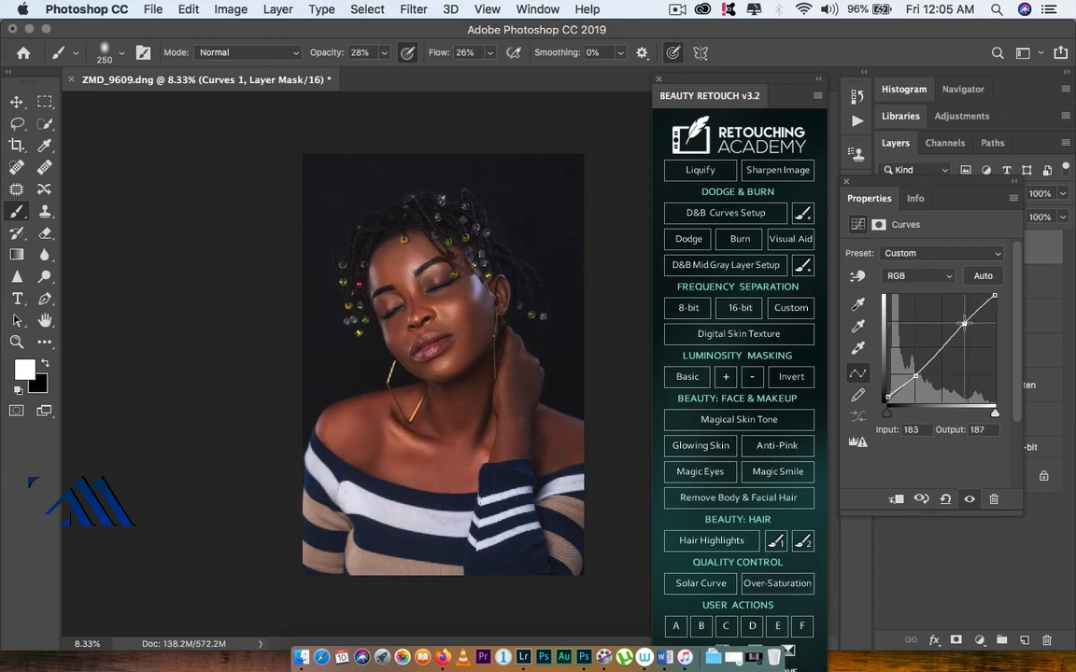
left_click(887, 397)
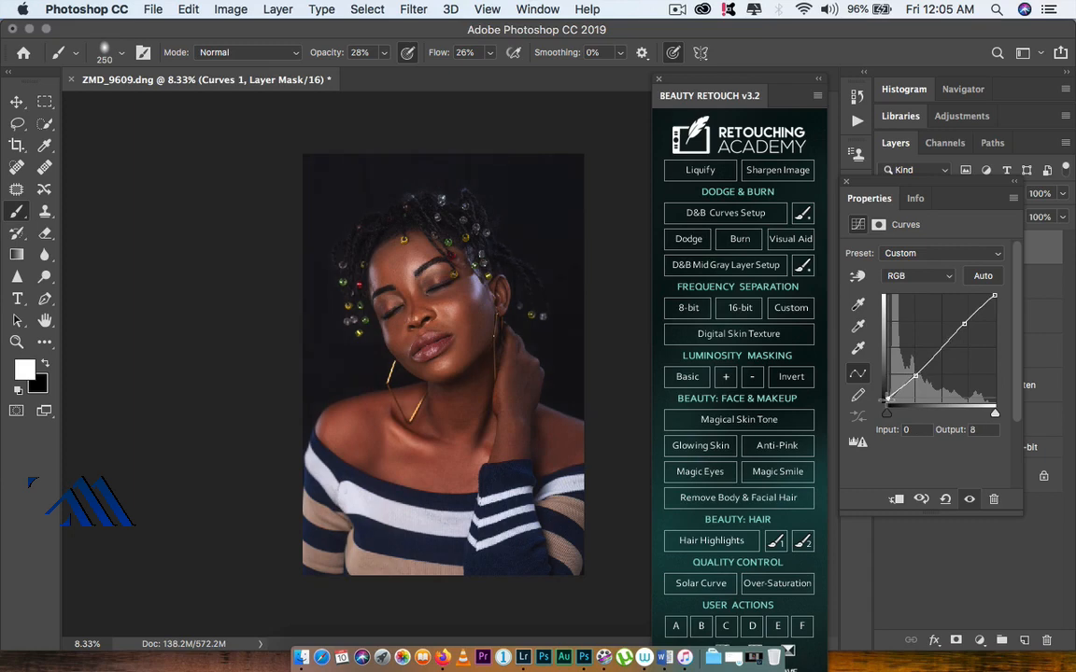
key("Up")
key("Up")
left_click(916, 377)
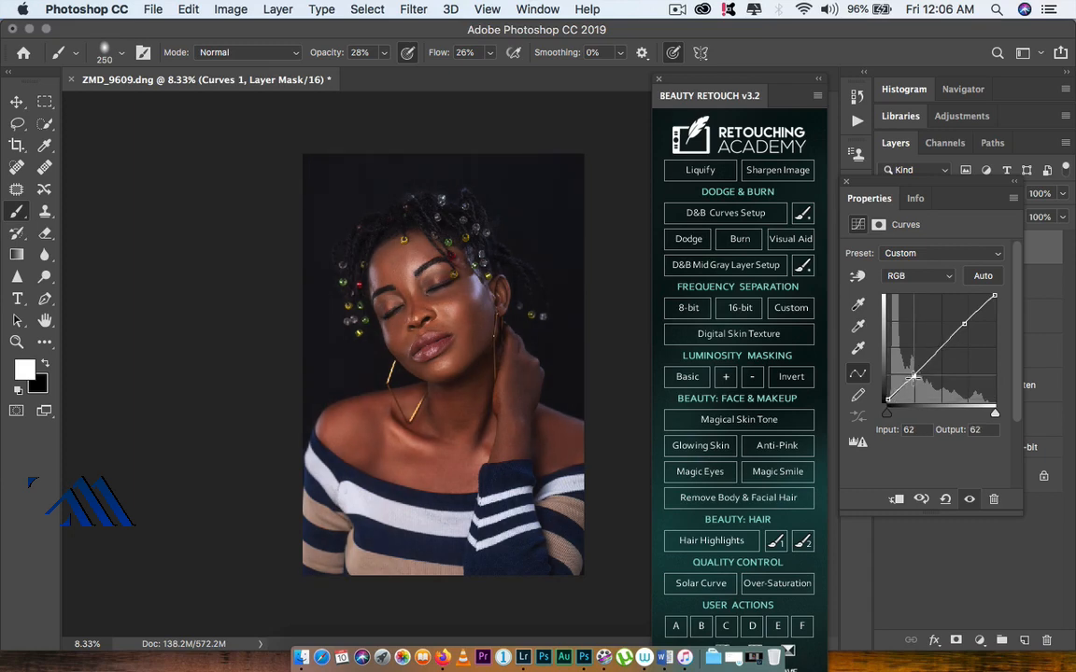
left_click(966, 322)
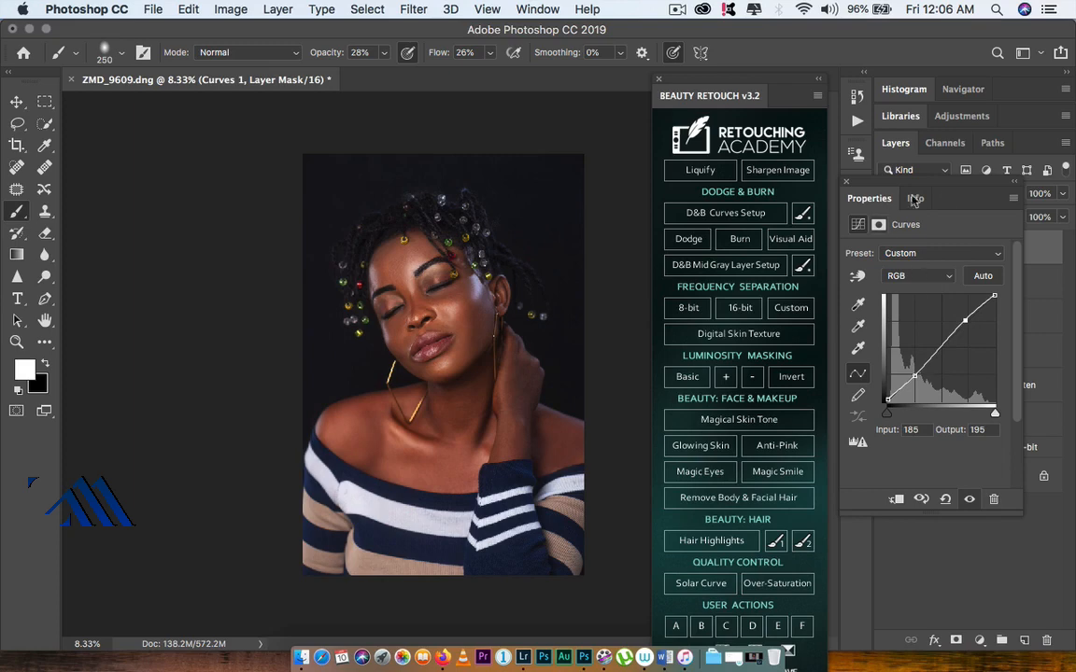
left_click(846, 182)
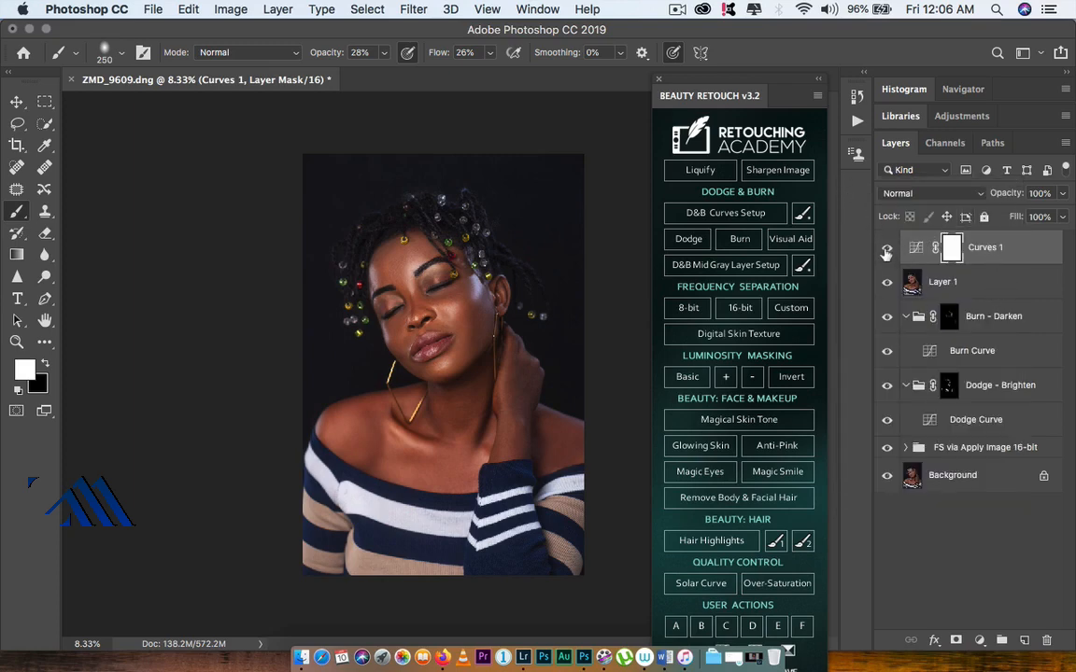
Step: Toggle the Curves 1 layer to compare and lower its opacity to 84%
left_click(887, 249)
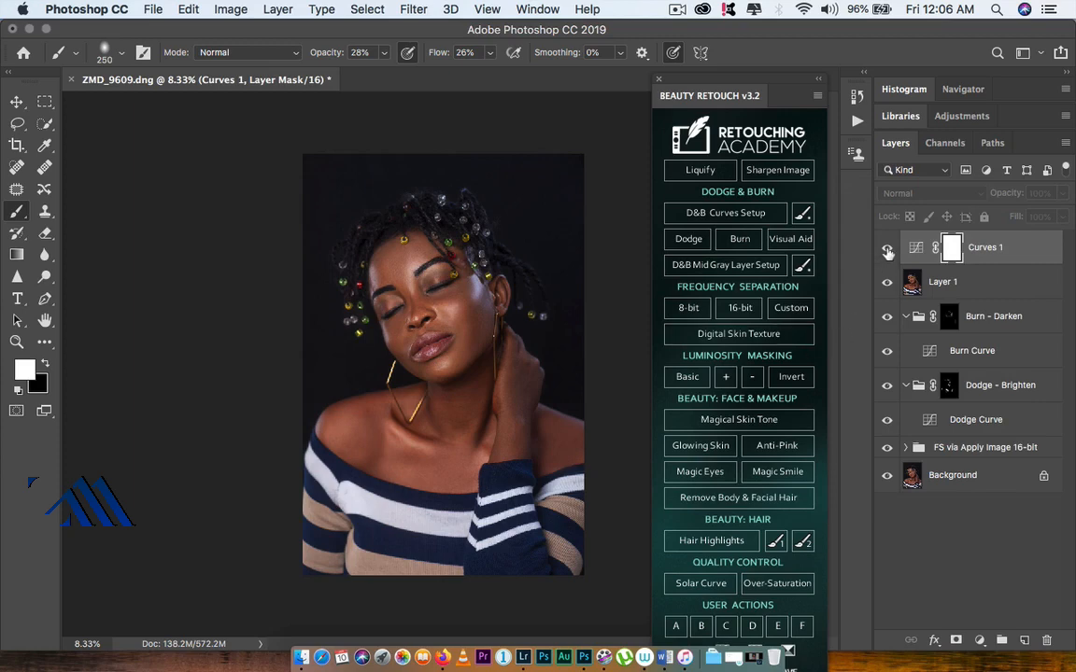
left_click(886, 250)
left_click(886, 250)
left_click(886, 250)
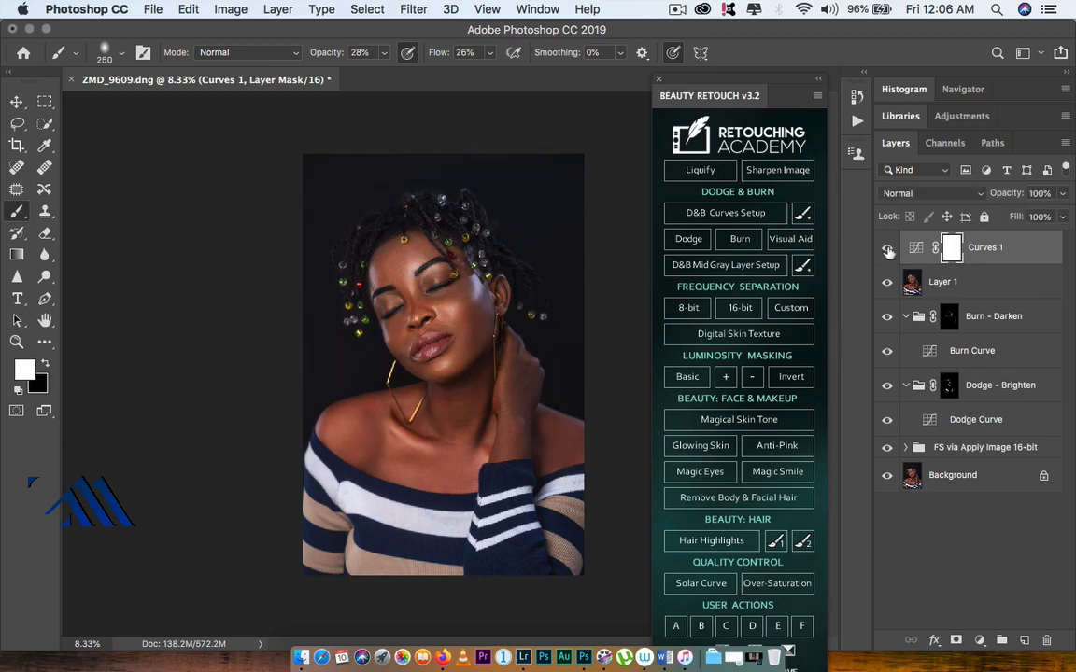
left_click(887, 251)
left_click(887, 251)
left_click_drag(1017, 194, 1007, 193)
left_click_drag(1007, 194, 1003, 193)
left_click(887, 251)
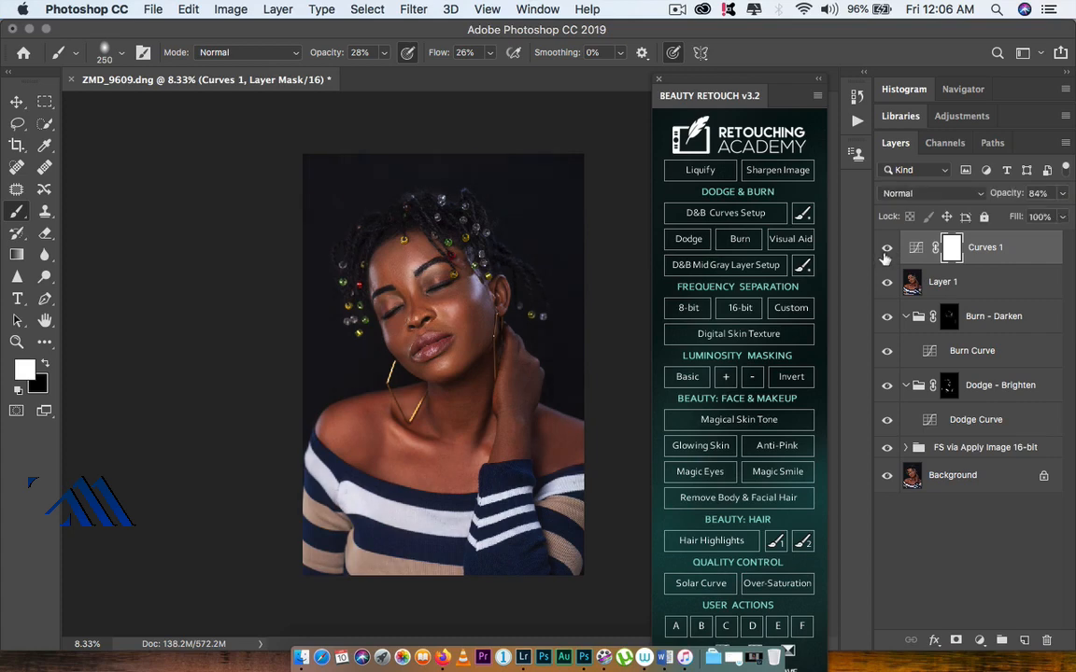